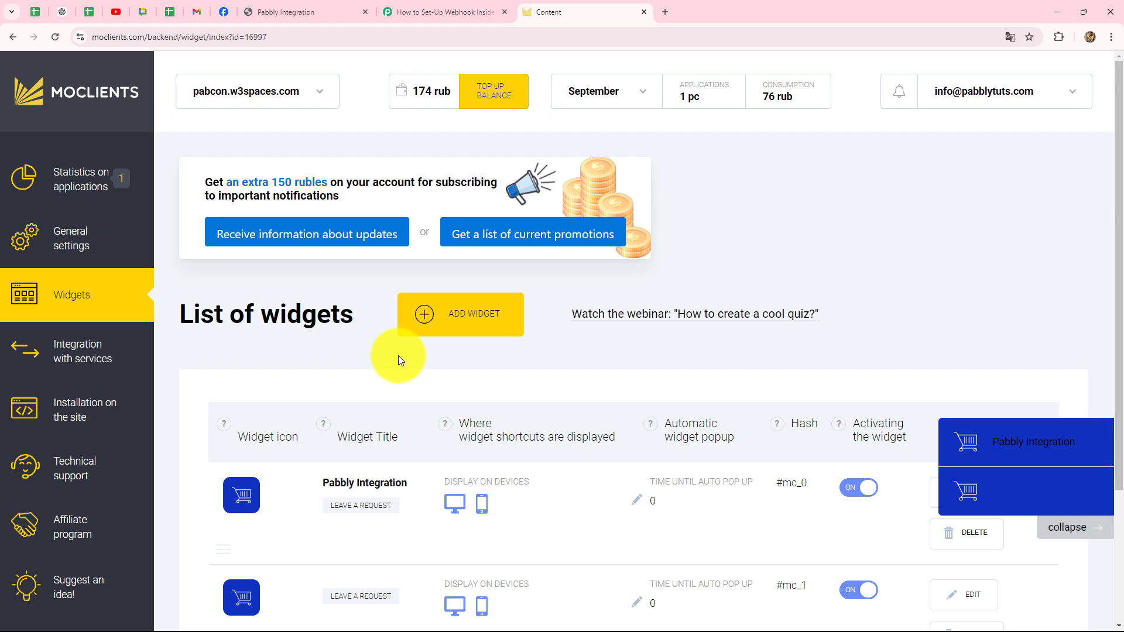
Look over the MoClients widget list, the Pabbly Connect workflow title and the Pabbly Integration lead form
scroll(235, 236, "down", 2)
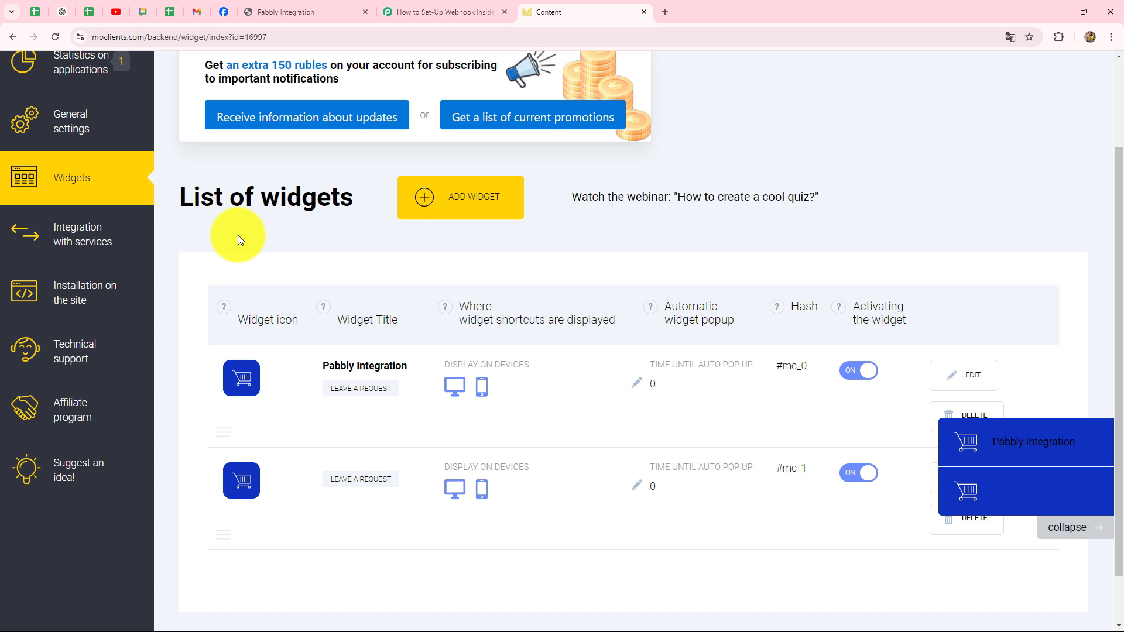
scroll(238, 234, "down", 1)
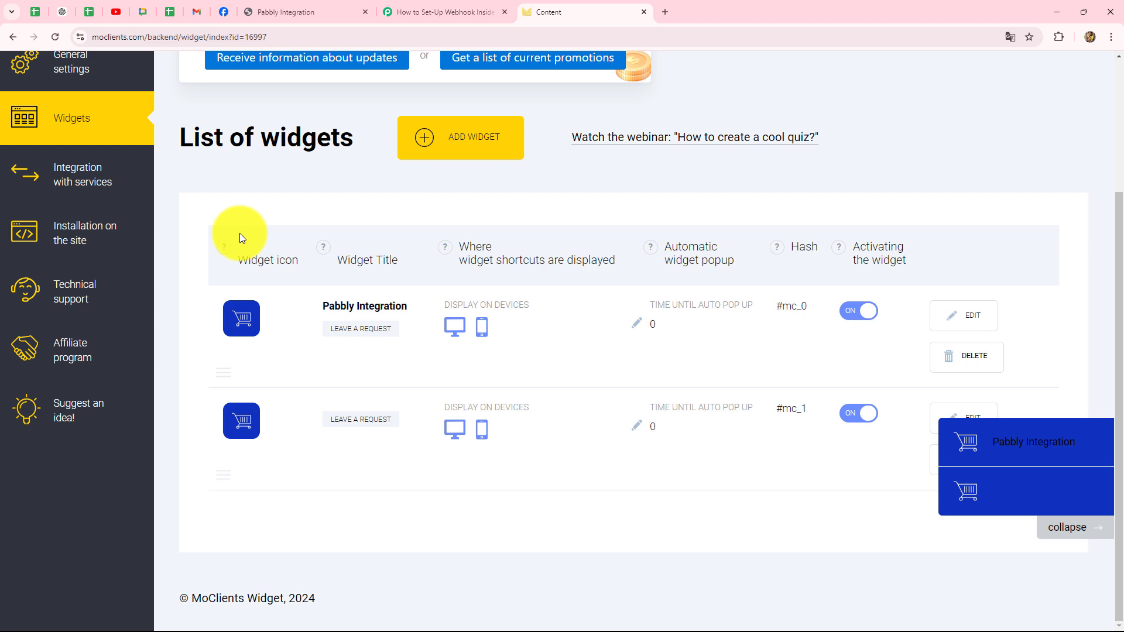
scroll(240, 237, "up", 2)
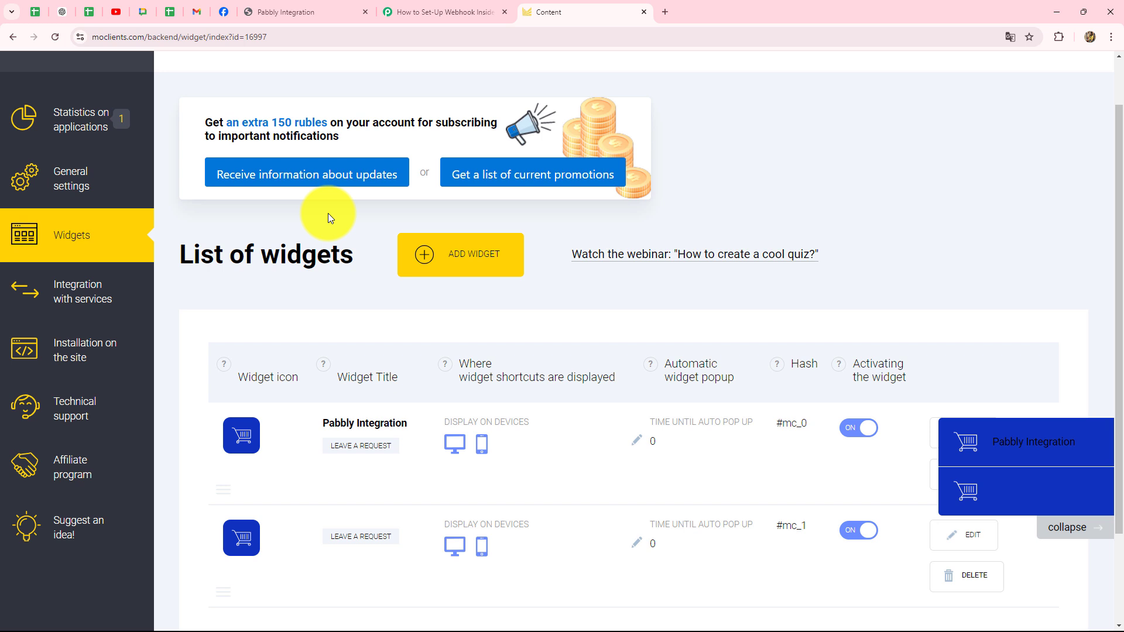
left_click(436, 8)
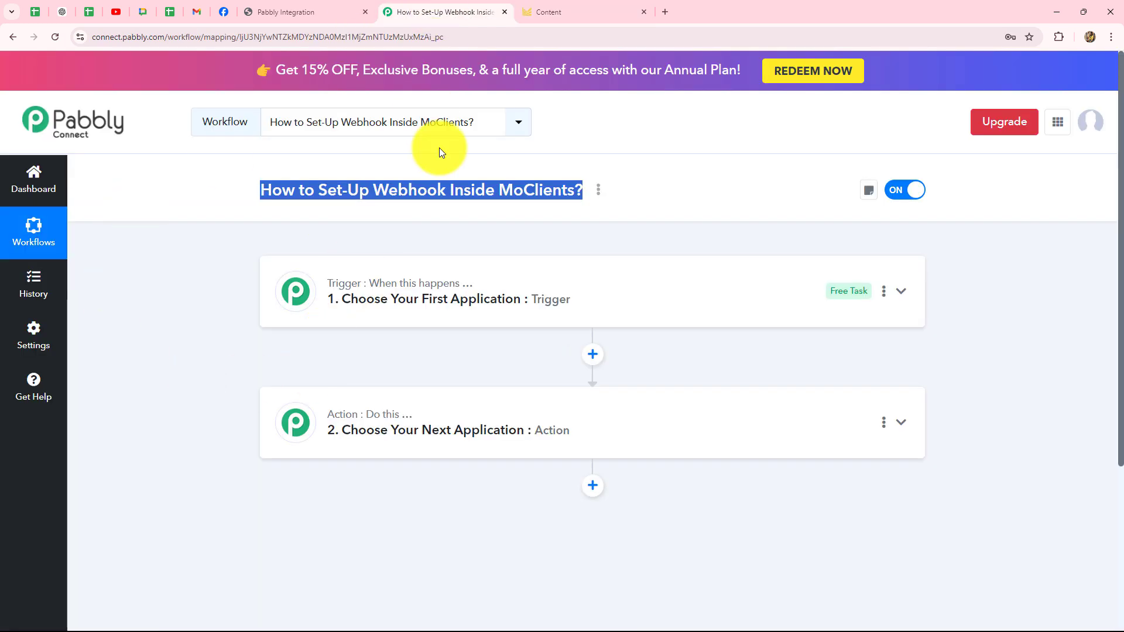
left_click(245, 244)
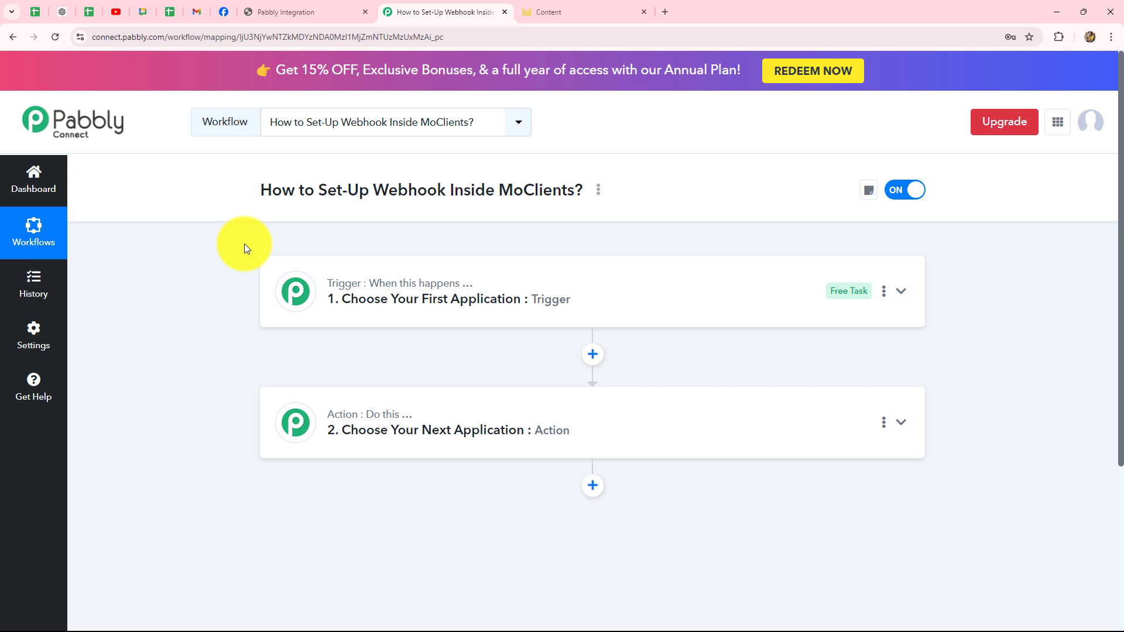
left_click_drag(320, 193, 448, 211)
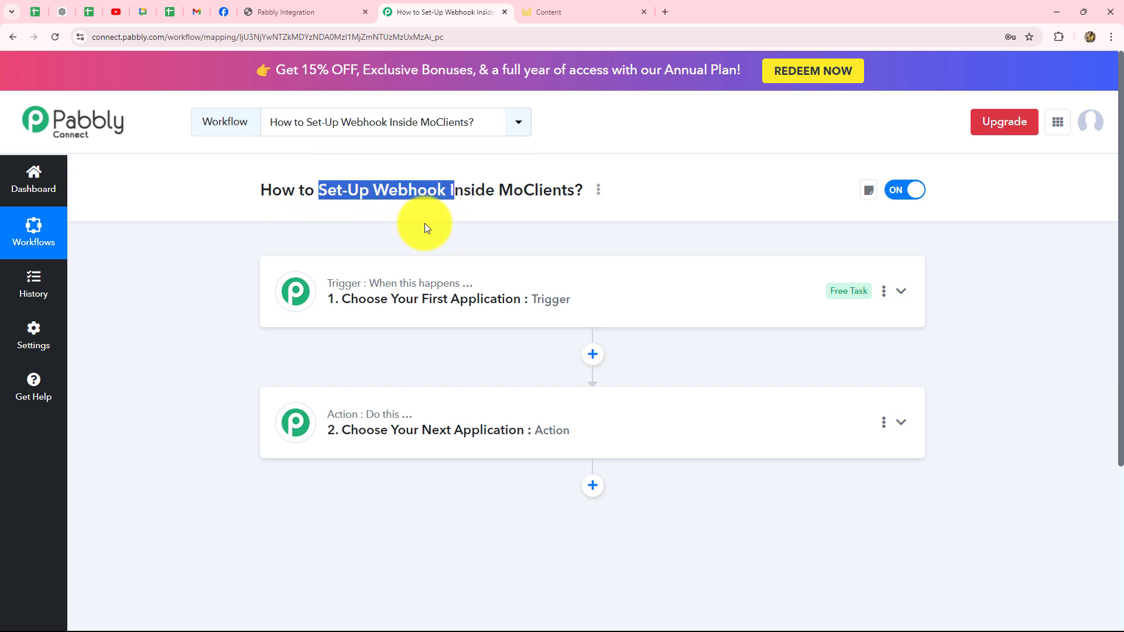
left_click(375, 191)
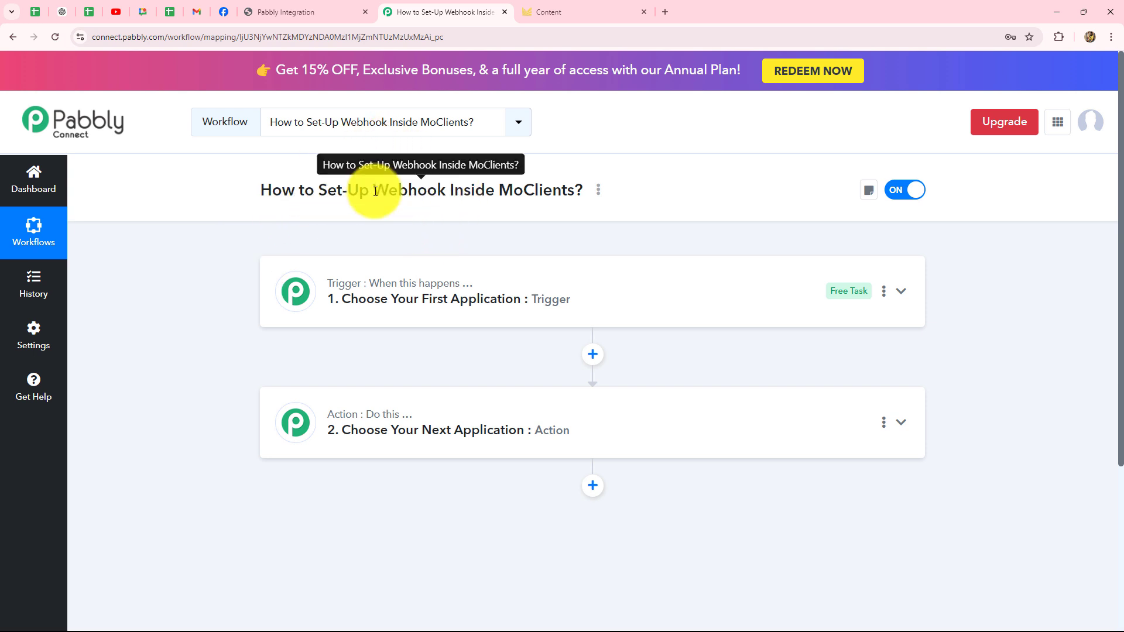
left_click_drag(372, 194, 434, 202)
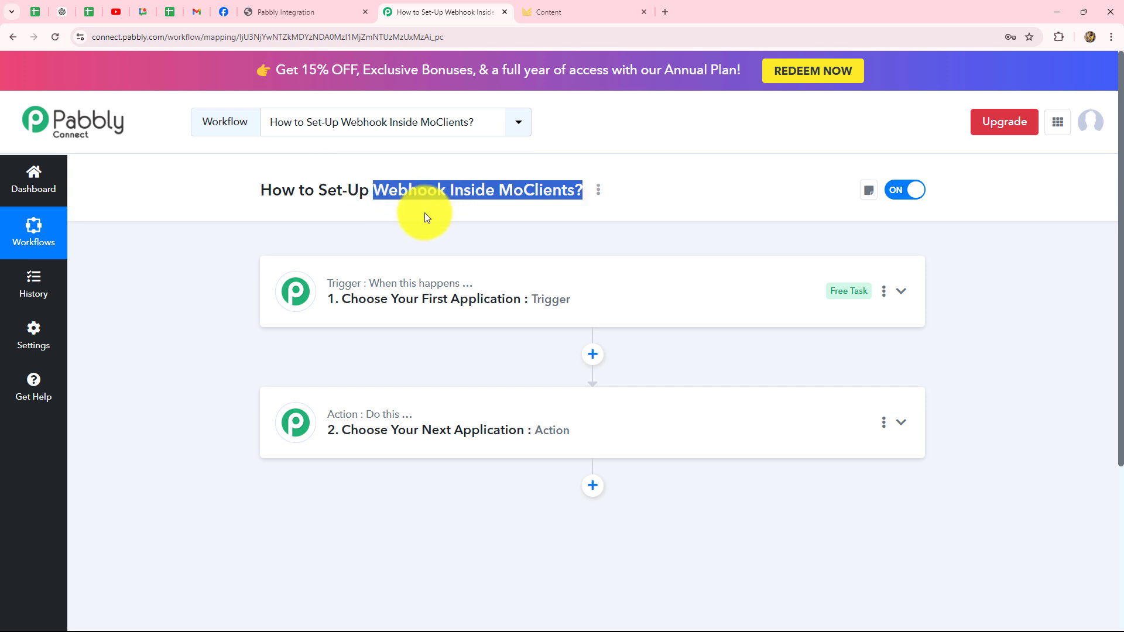
left_click(424, 214)
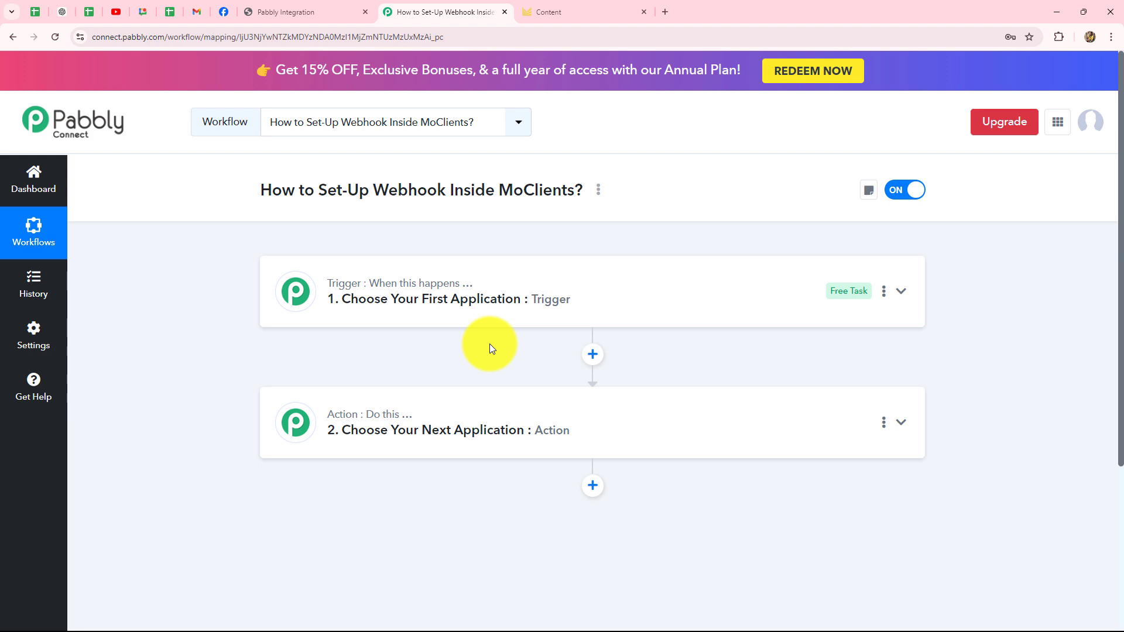
left_click(554, 12)
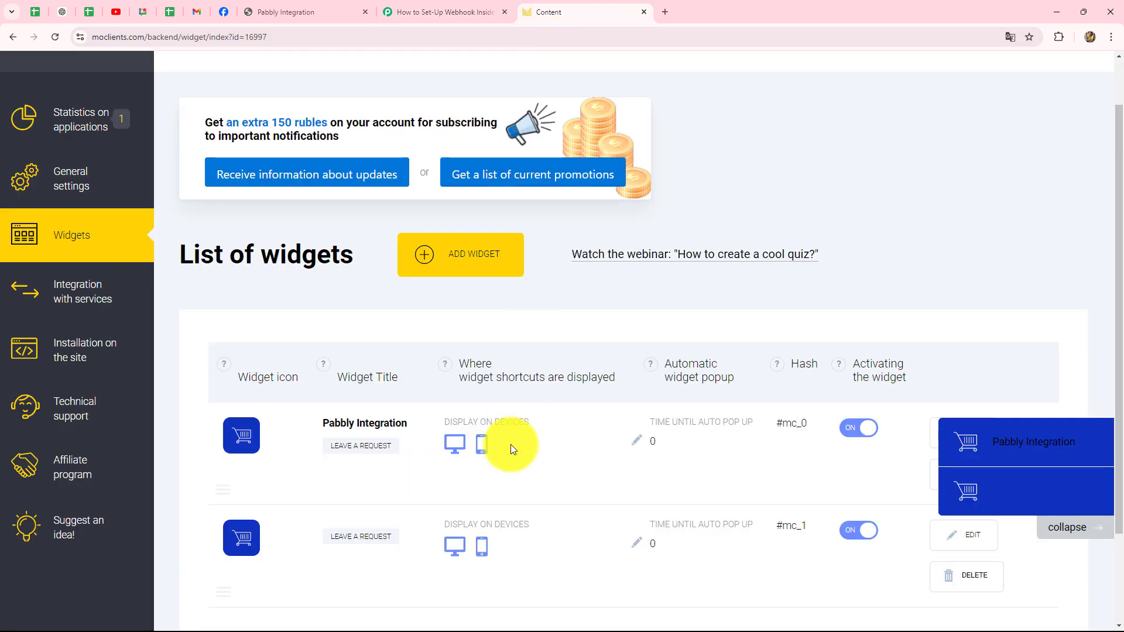
left_click(279, 11)
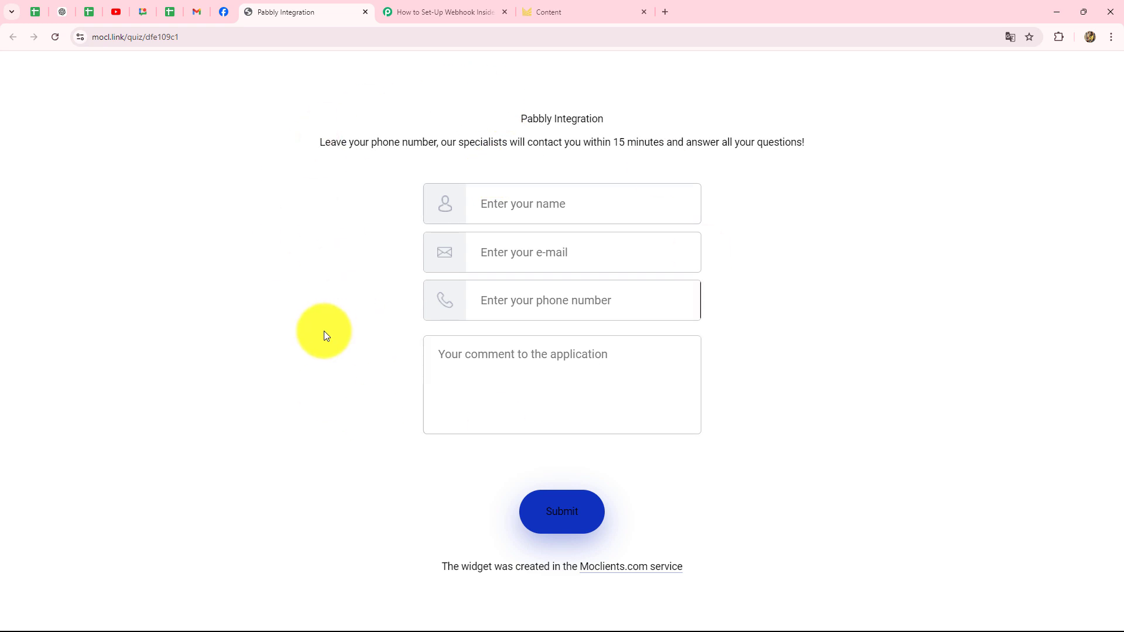
In the Pabbly Connect workflow, choose MoClients as the trigger application and New Lead as the trigger event
left_click(438, 12)
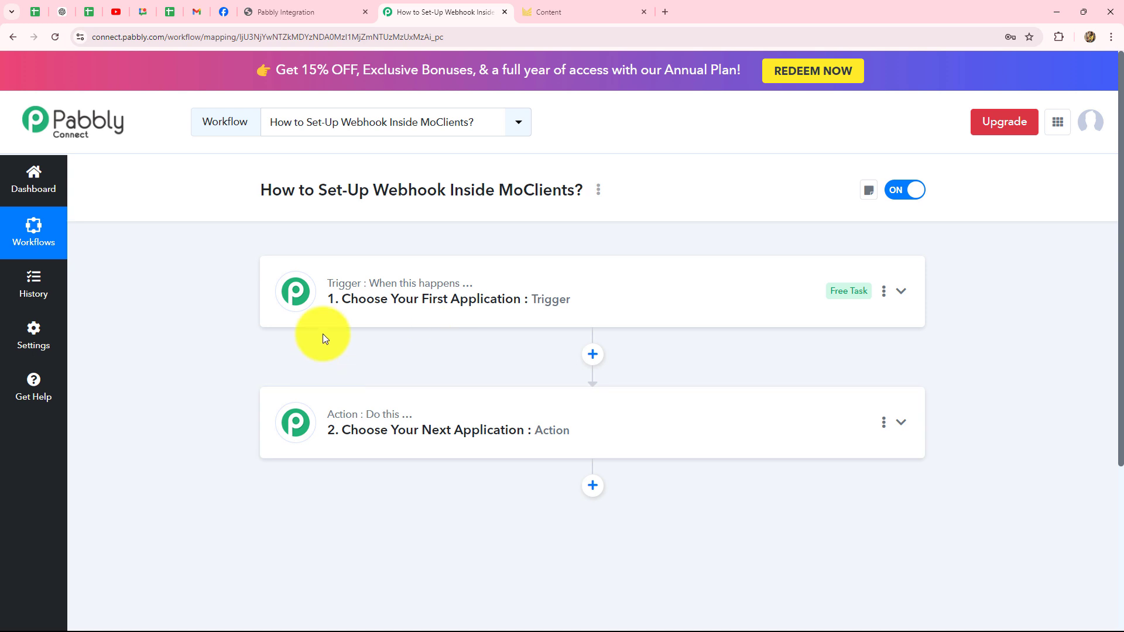
left_click(375, 287)
scroll(266, 328, "down", 2)
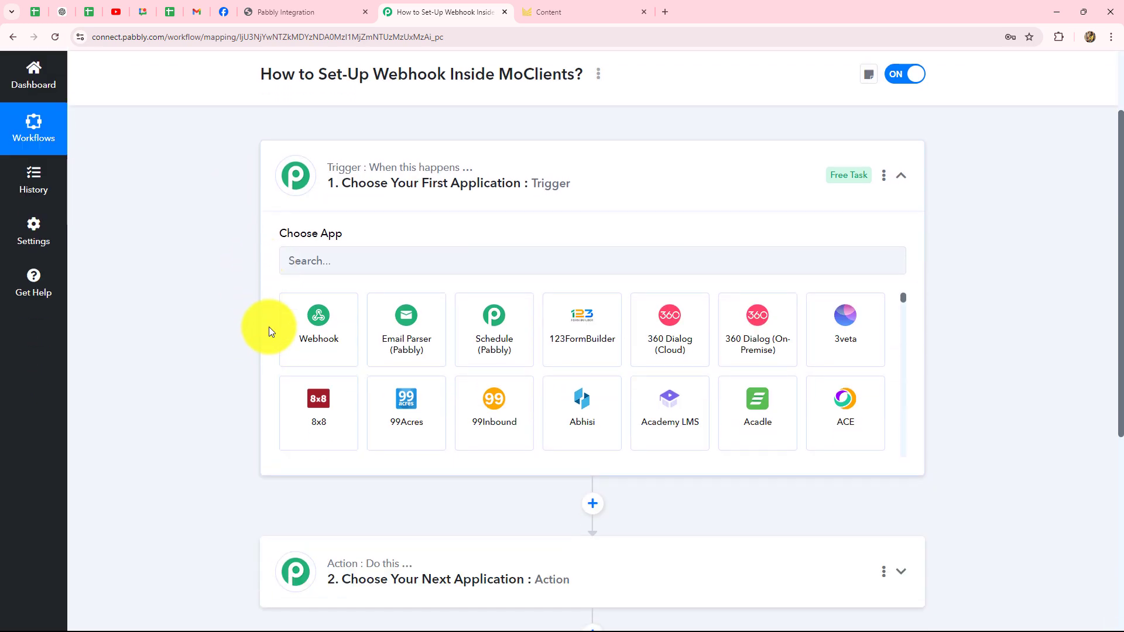
left_click(306, 258)
type("M")
key("Caps_Lock")
type("o")
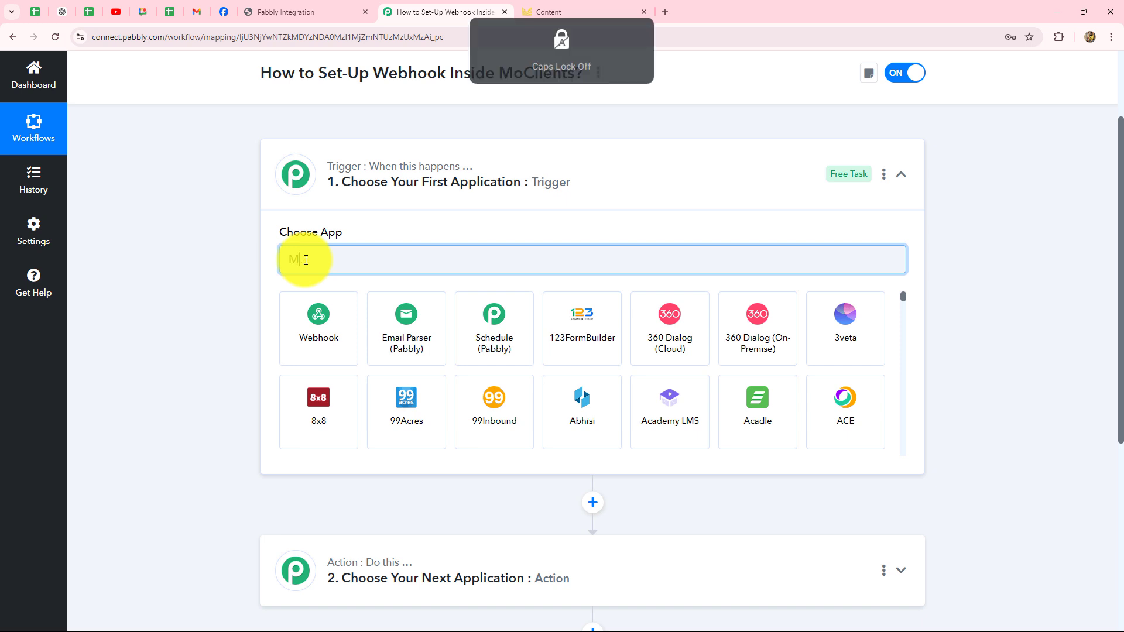
type("C")
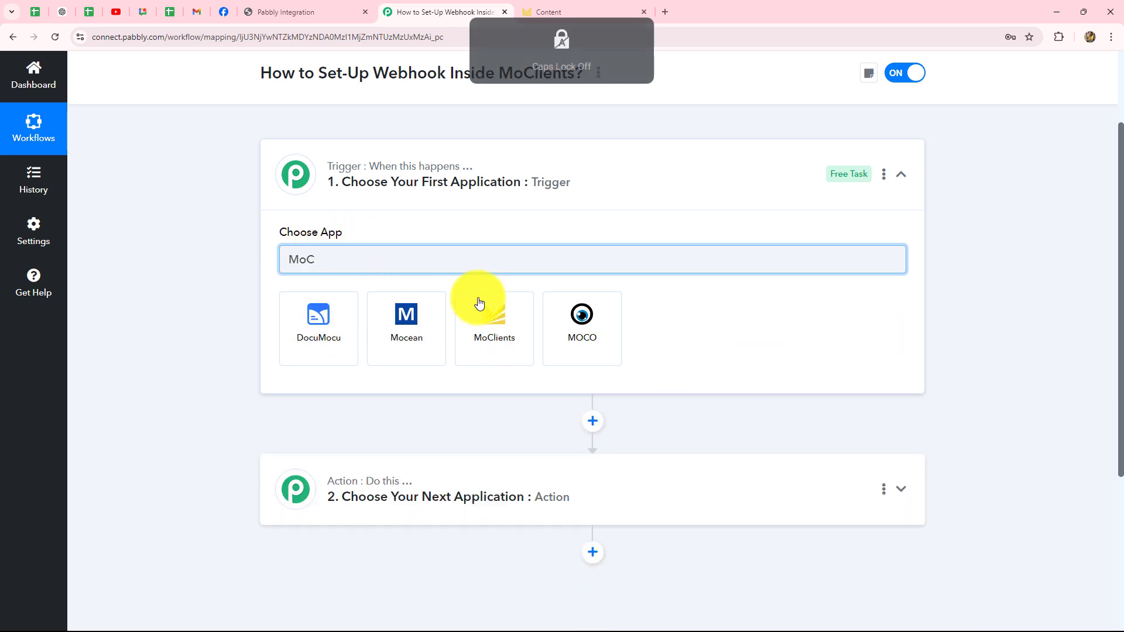
left_click(479, 302)
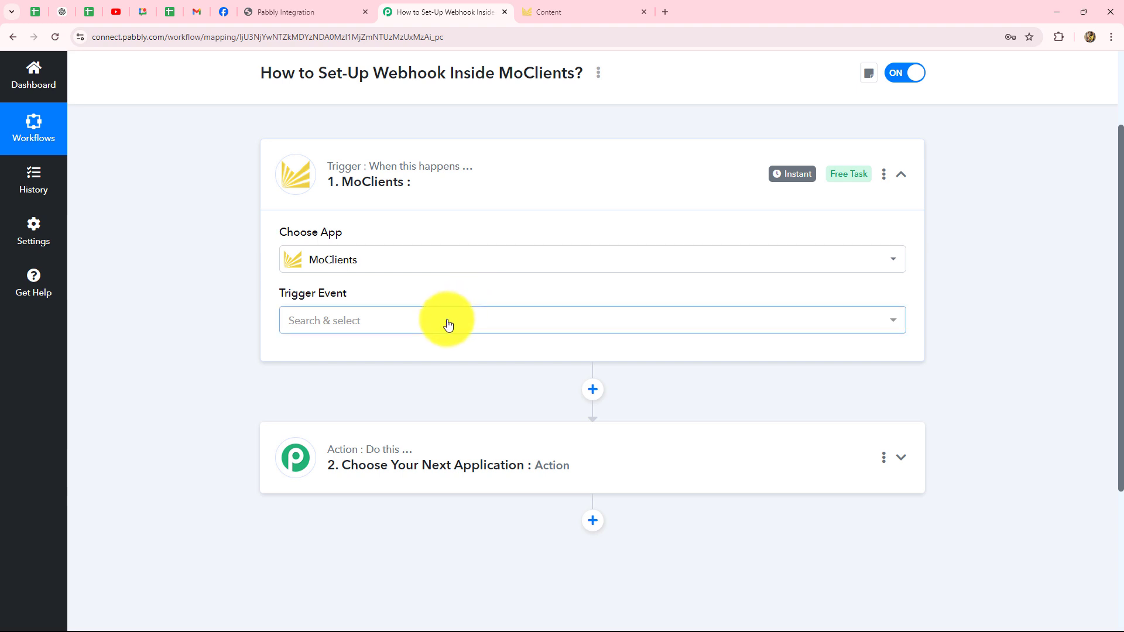
left_click(448, 324)
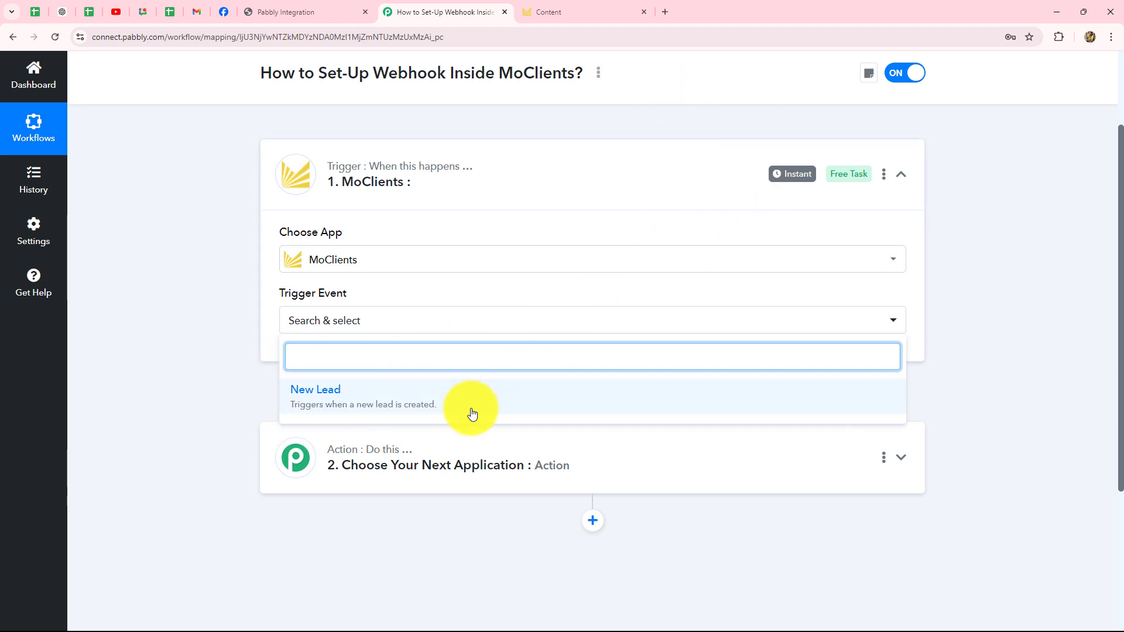
left_click(316, 401)
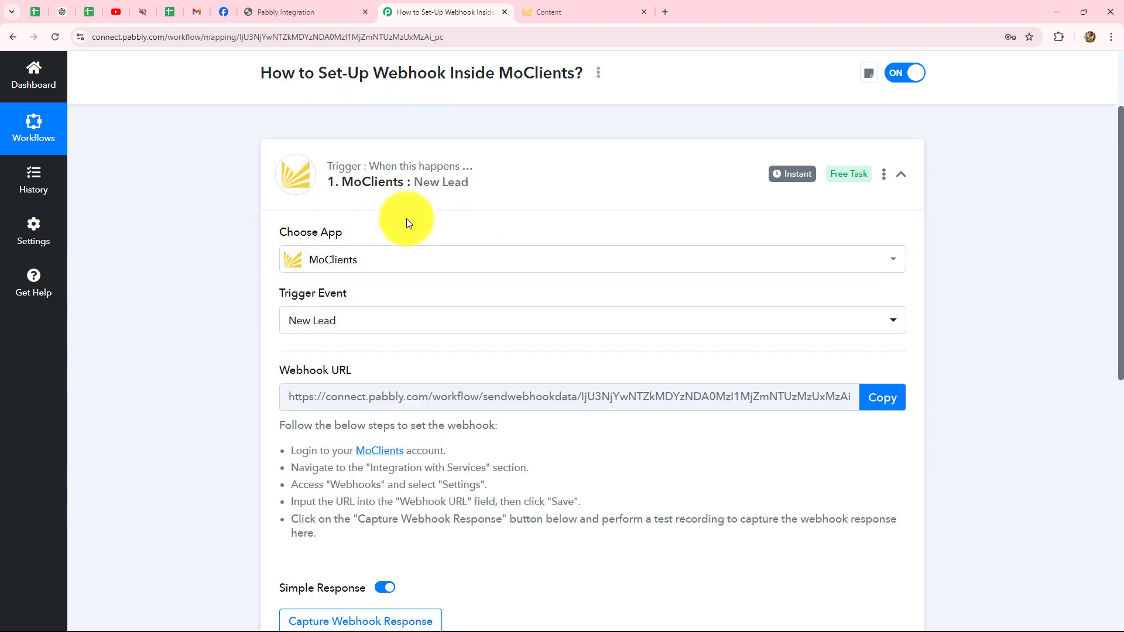
Review the webhook setup instructions and copy the trigger's webhook URL
scroll(408, 221, "down", 3)
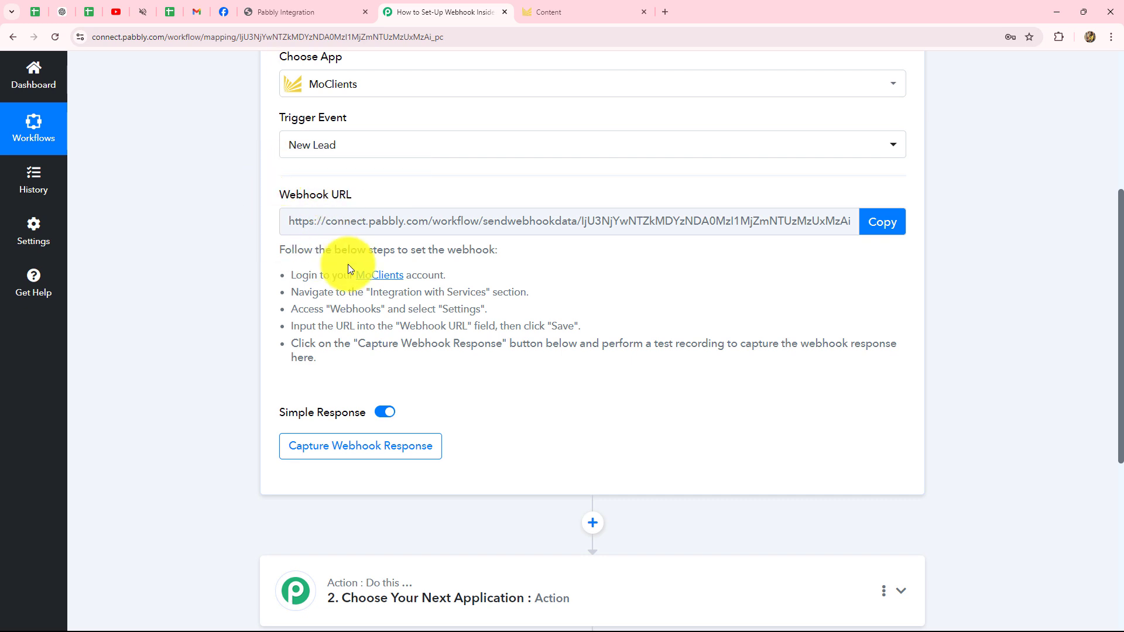
left_click_drag(289, 279, 391, 368)
left_click(389, 364)
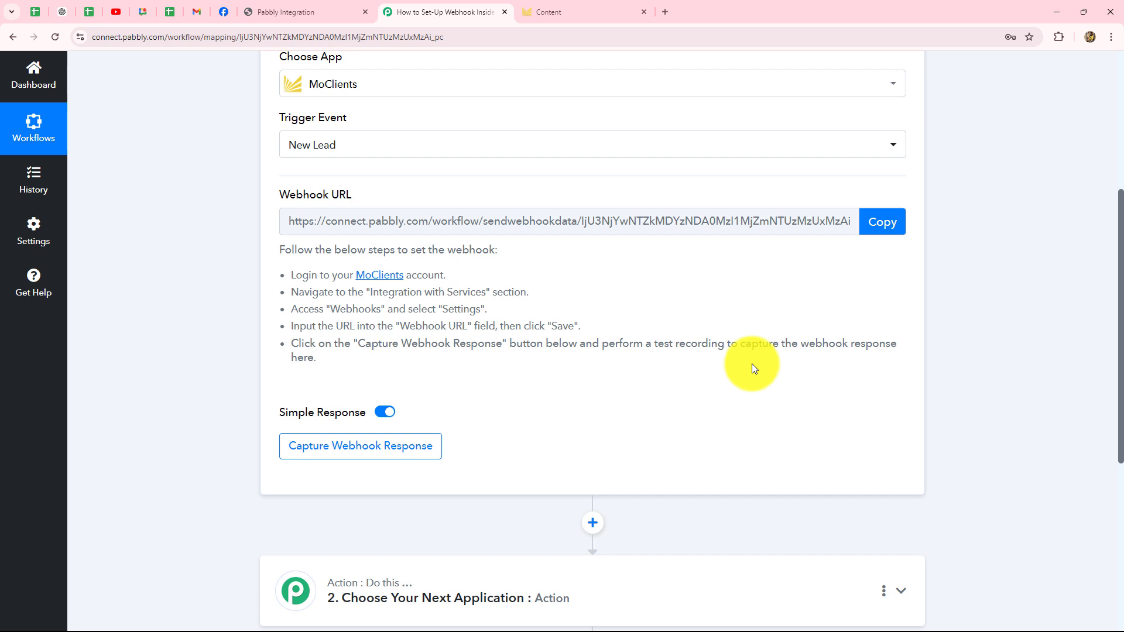
scroll(751, 363, "up", 1)
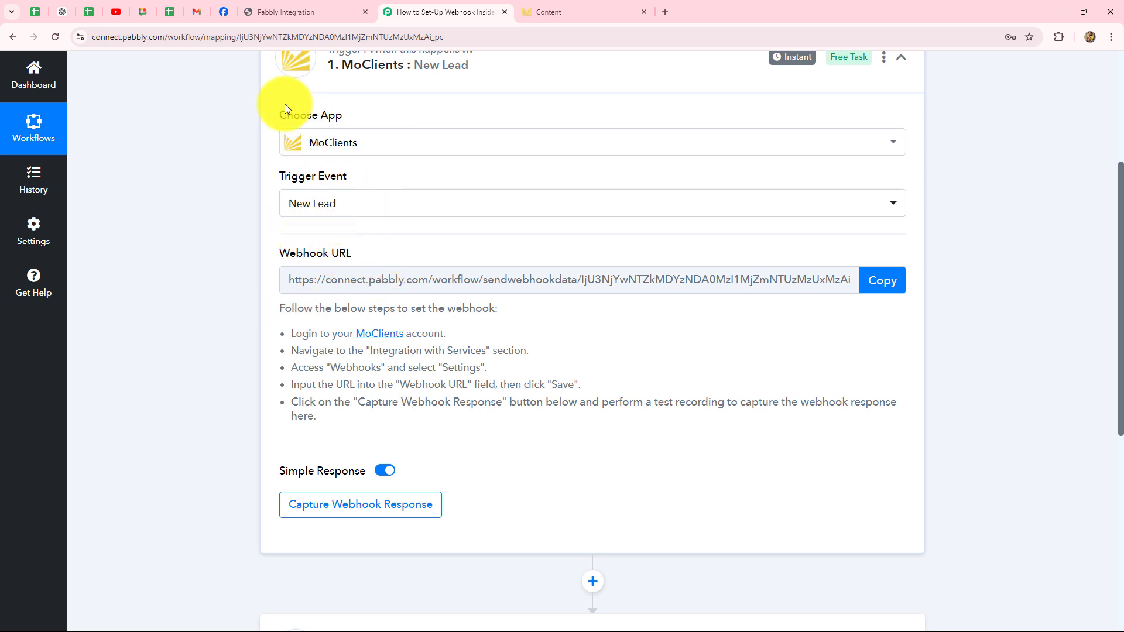
left_click(878, 280)
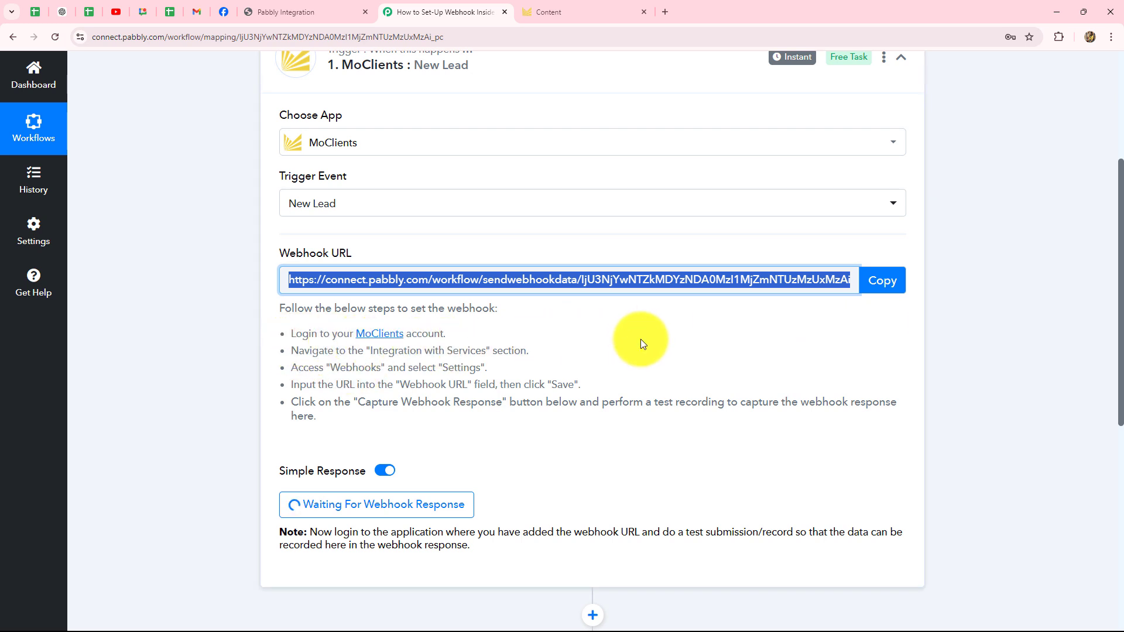
Switch to MoClients and open the Webhook settings within the integration with services
left_click(559, 10)
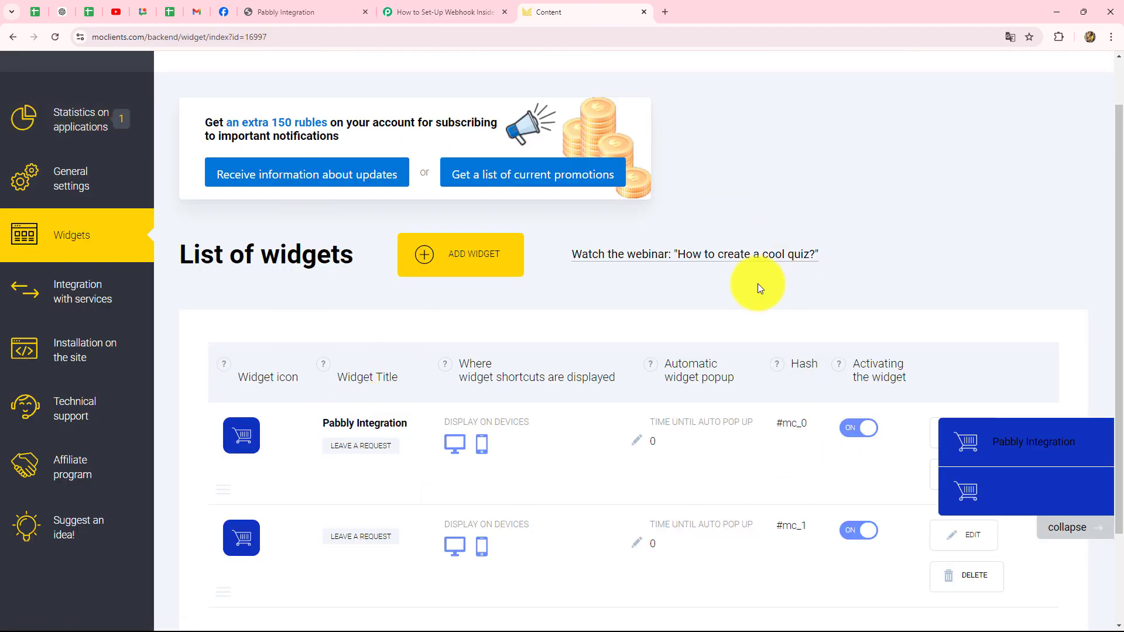
left_click(75, 302)
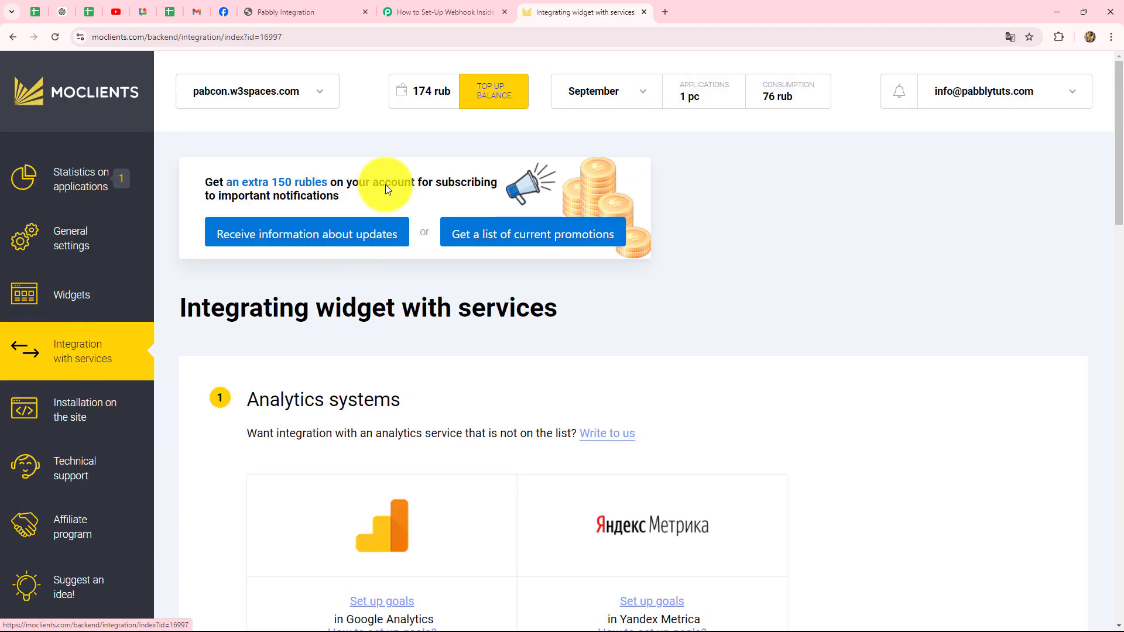
scroll(530, 286, "down", 12)
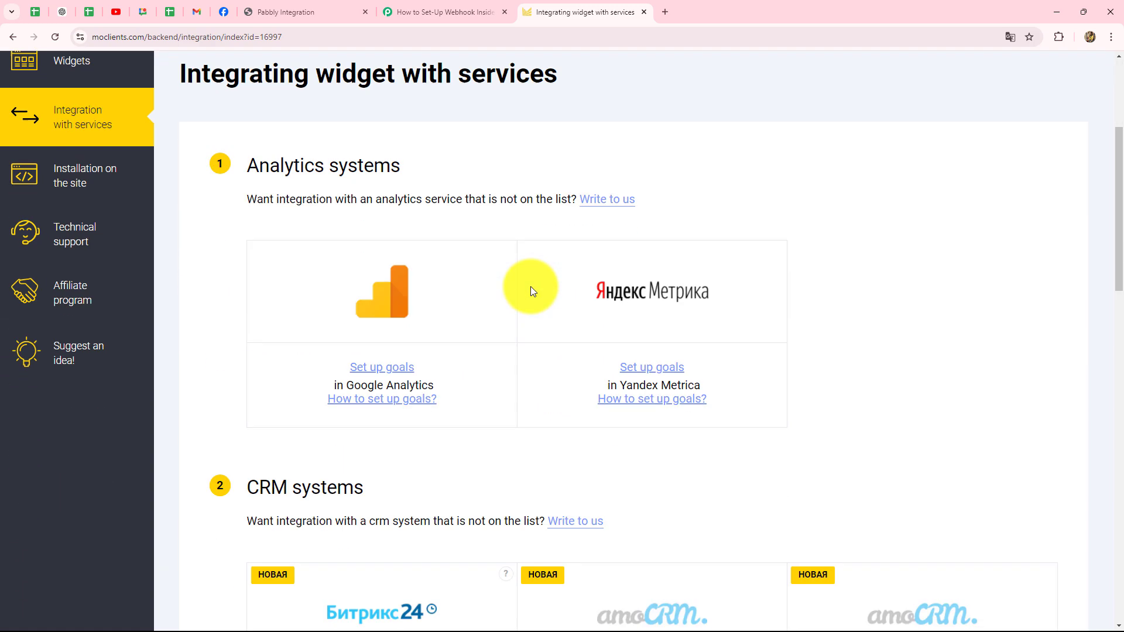
scroll(531, 286, "down", 10)
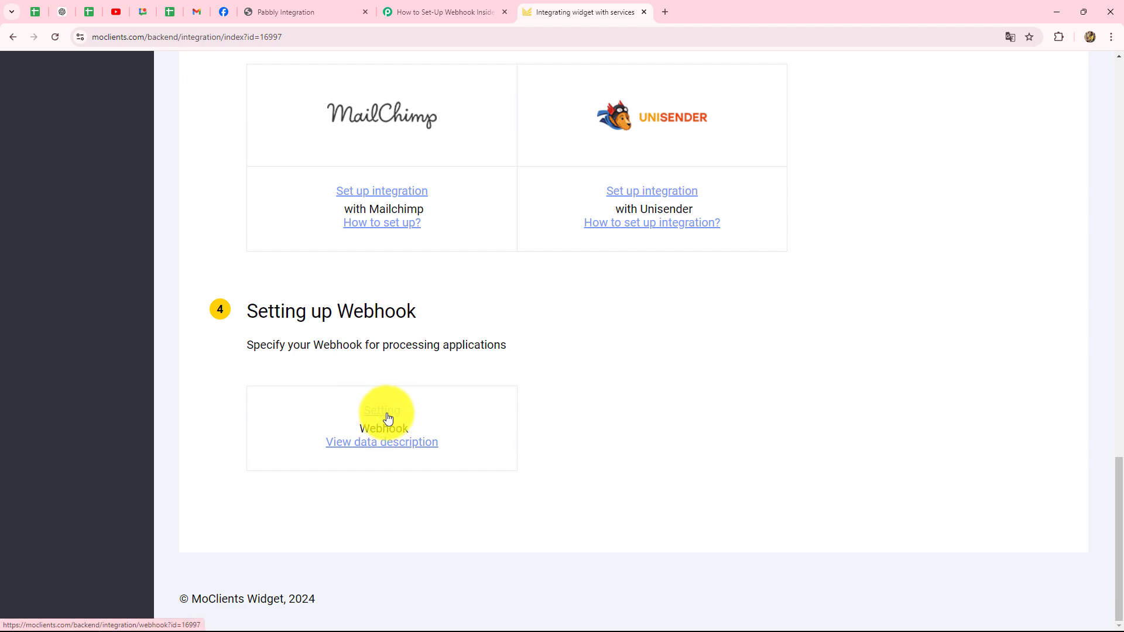
left_click(387, 418)
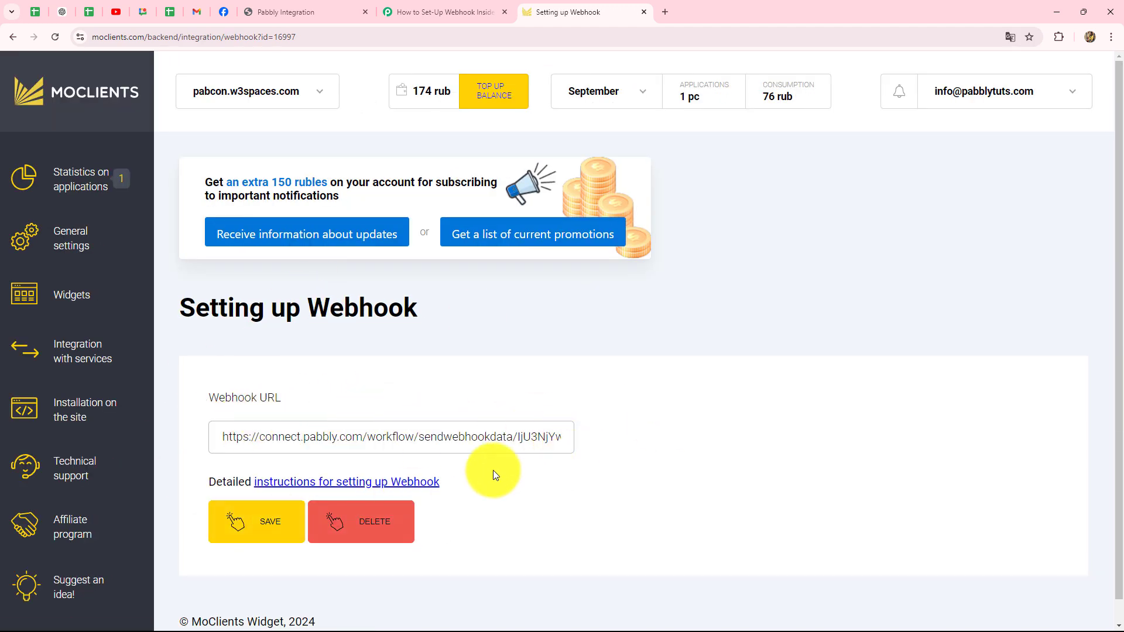
Replace the existing webhook URL with the copied Pabbly Connect URL and save the settings
left_click_drag(222, 436, 593, 461)
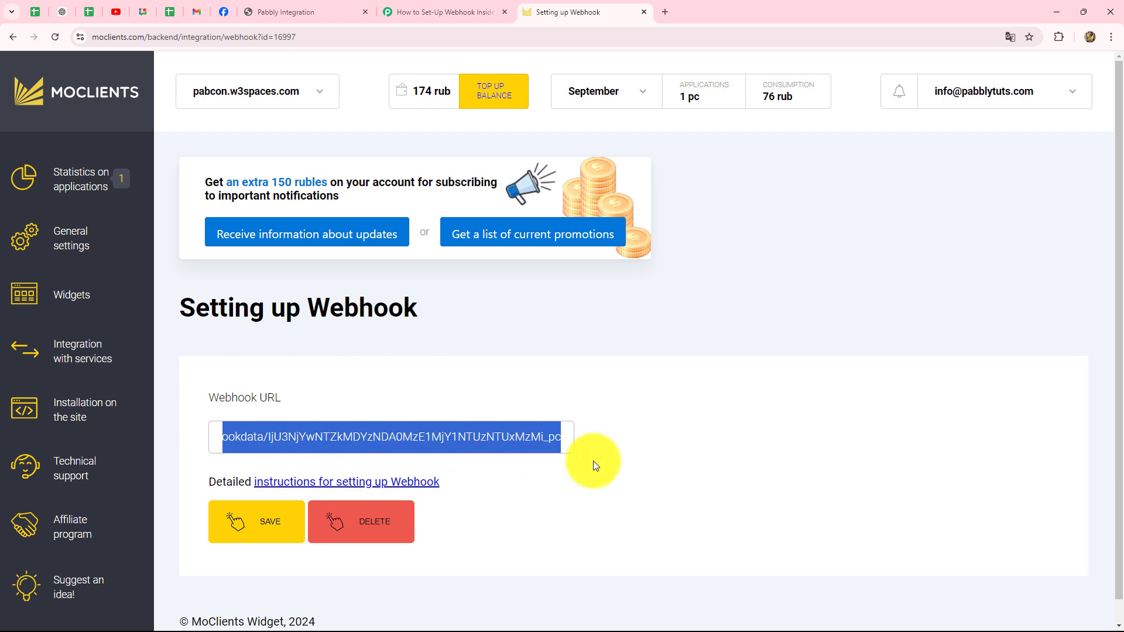
key("BackSpace")
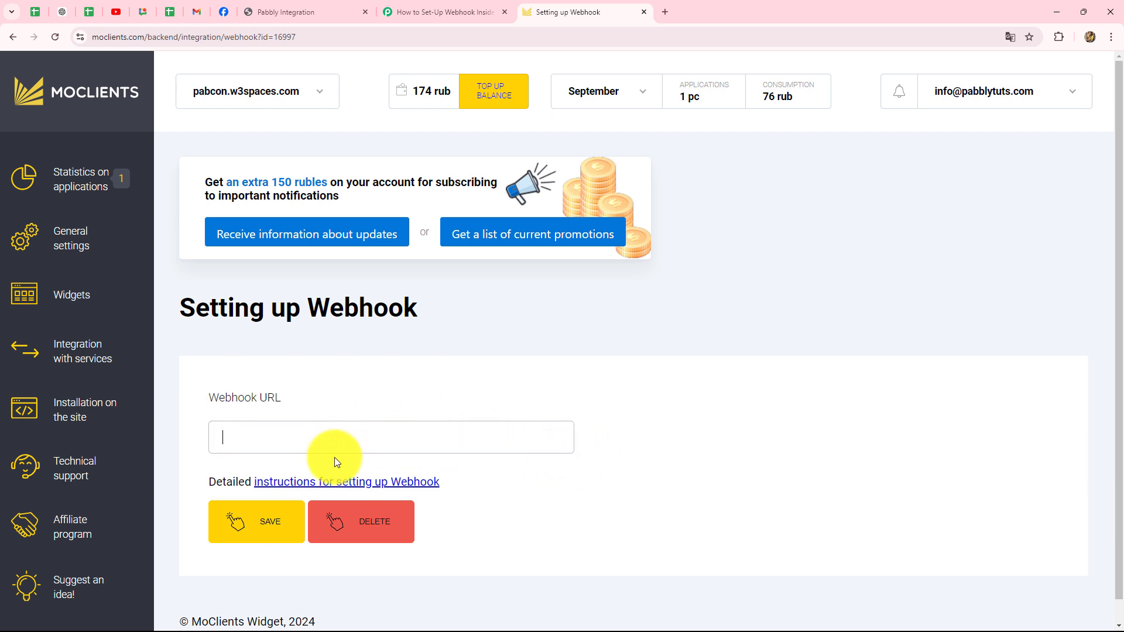
key("ctrl+v")
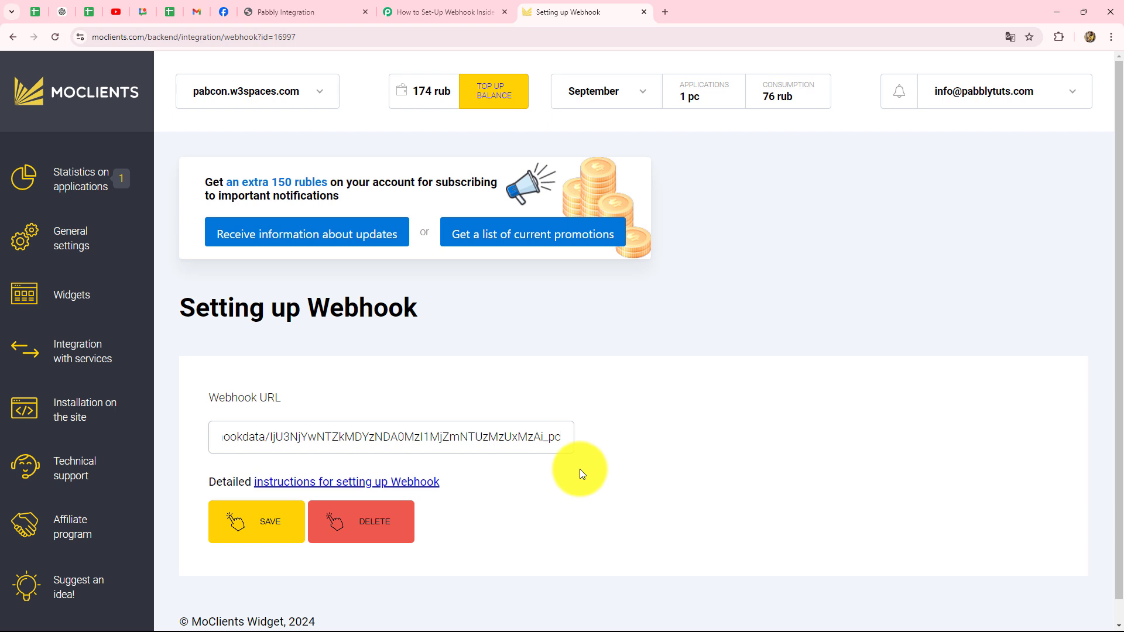
left_click(265, 521)
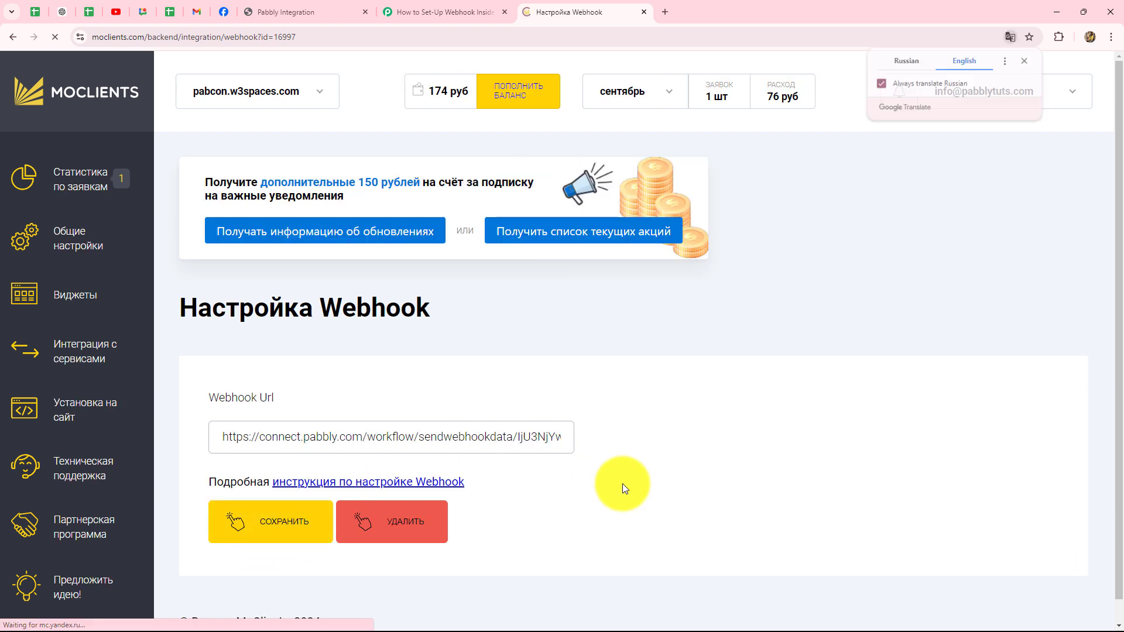
left_click(897, 213)
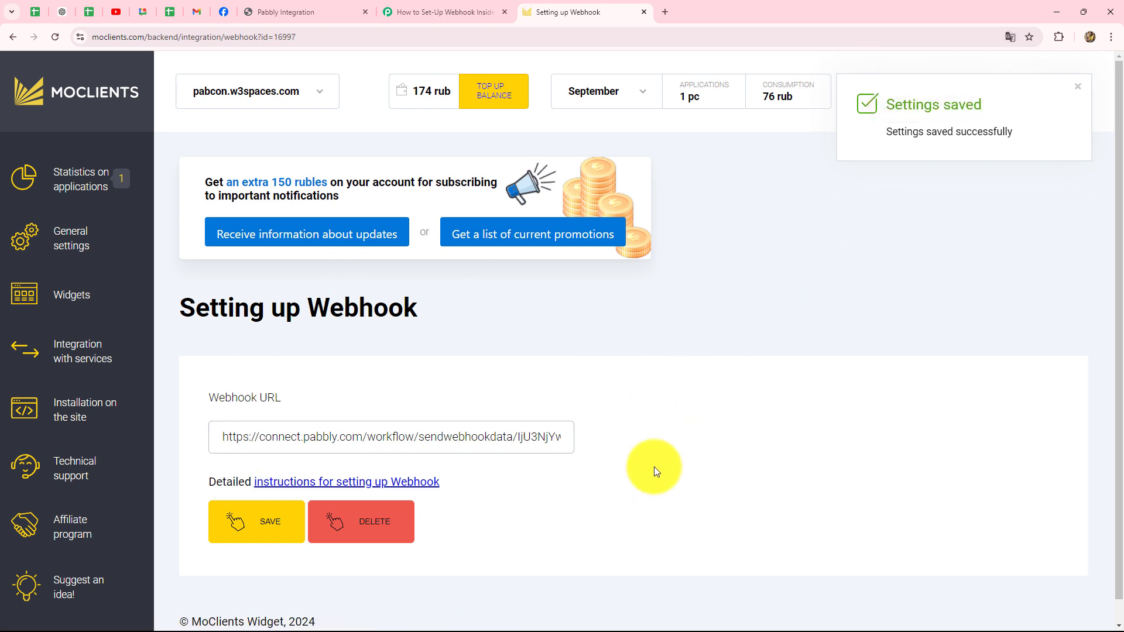
Return to the Pabbly Connect workflow and read the trigger's note about making a test submission
left_click(465, 18)
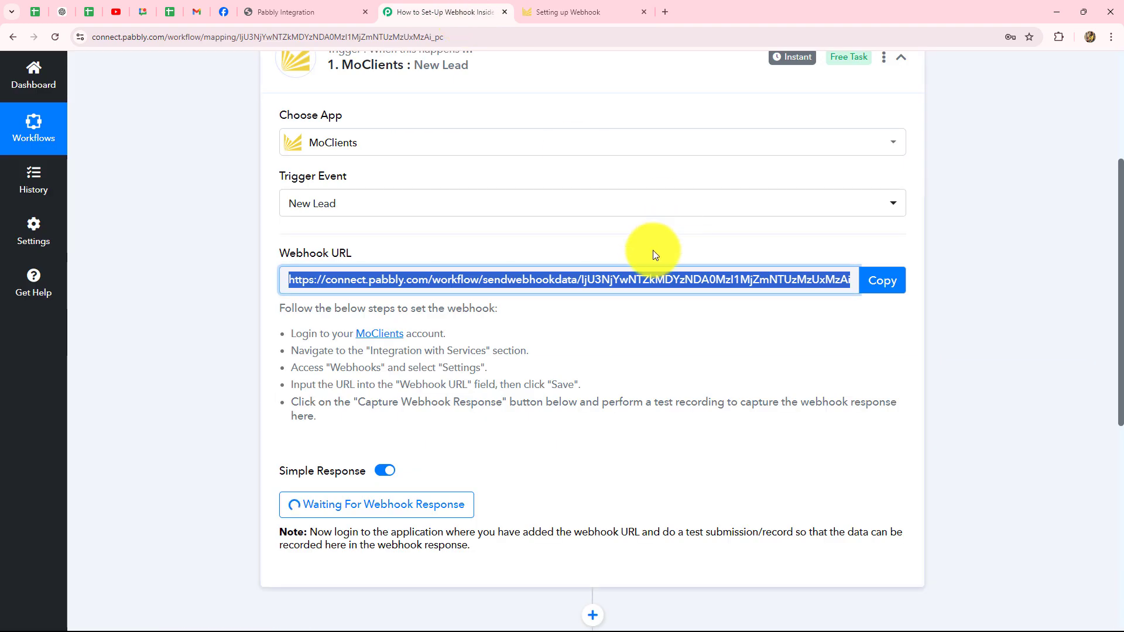
scroll(652, 250, "down", 4)
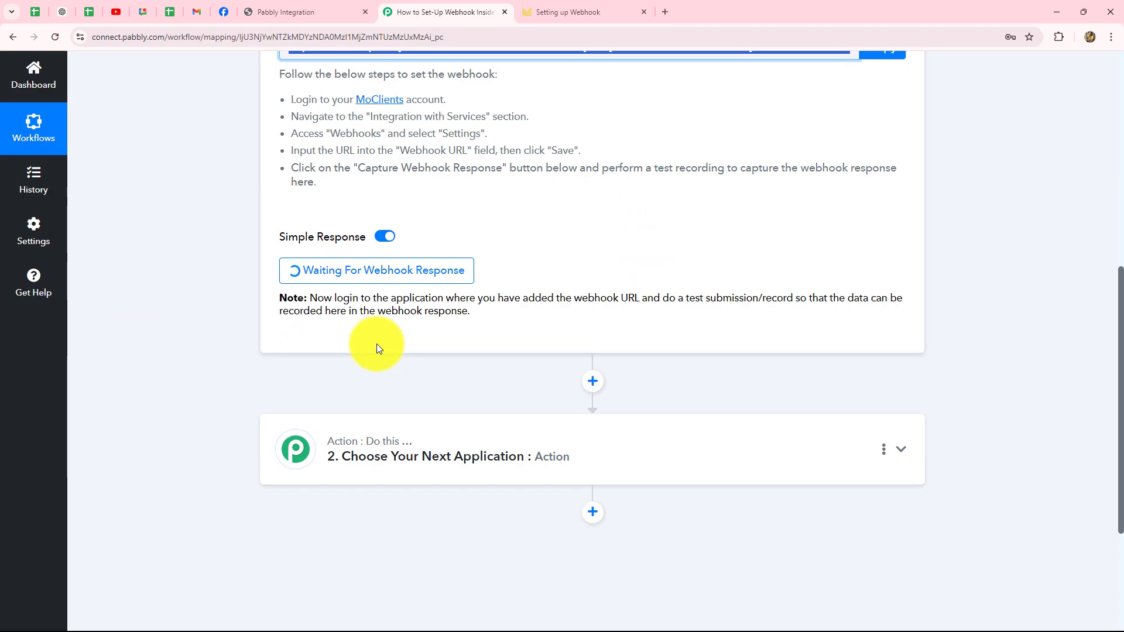
left_click_drag(335, 299, 499, 323)
scroll(518, 313, "up", 3)
scroll(518, 313, "up", 1)
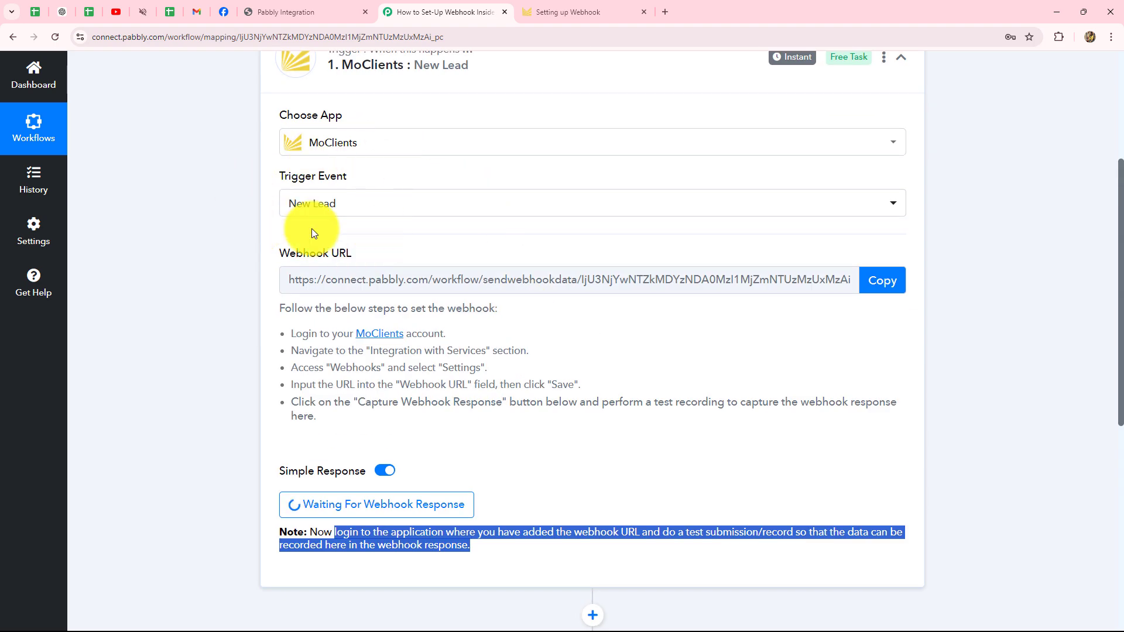
Look over the Pabbly Integration lead form and check the workflow trigger that is waiting for a webhook response
left_click(291, 18)
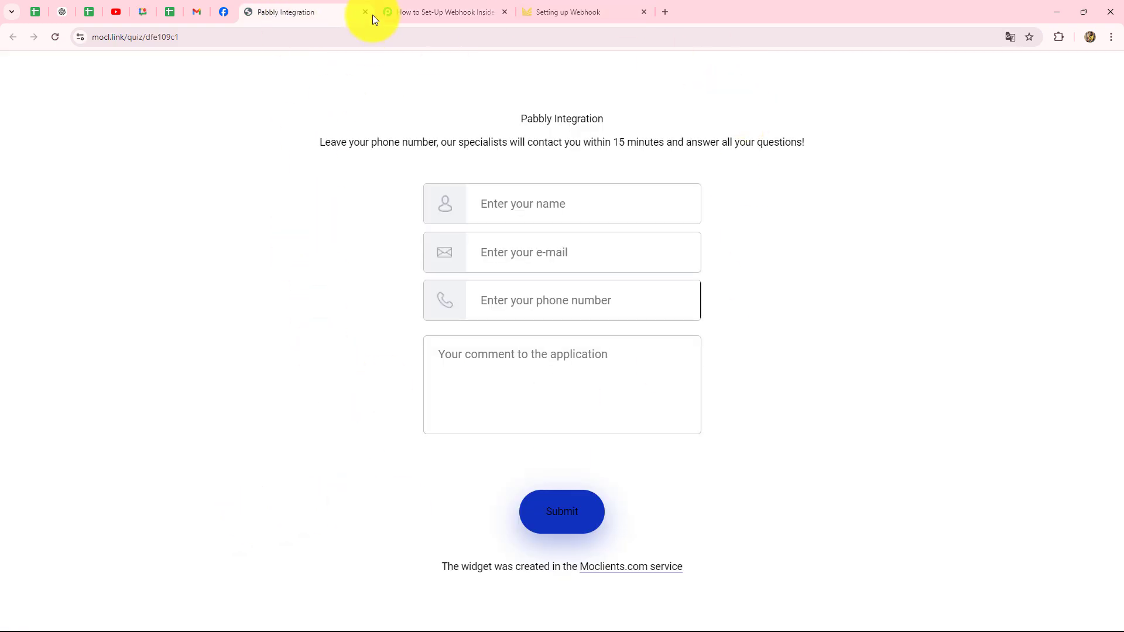
left_click(433, 11)
left_click(275, 11)
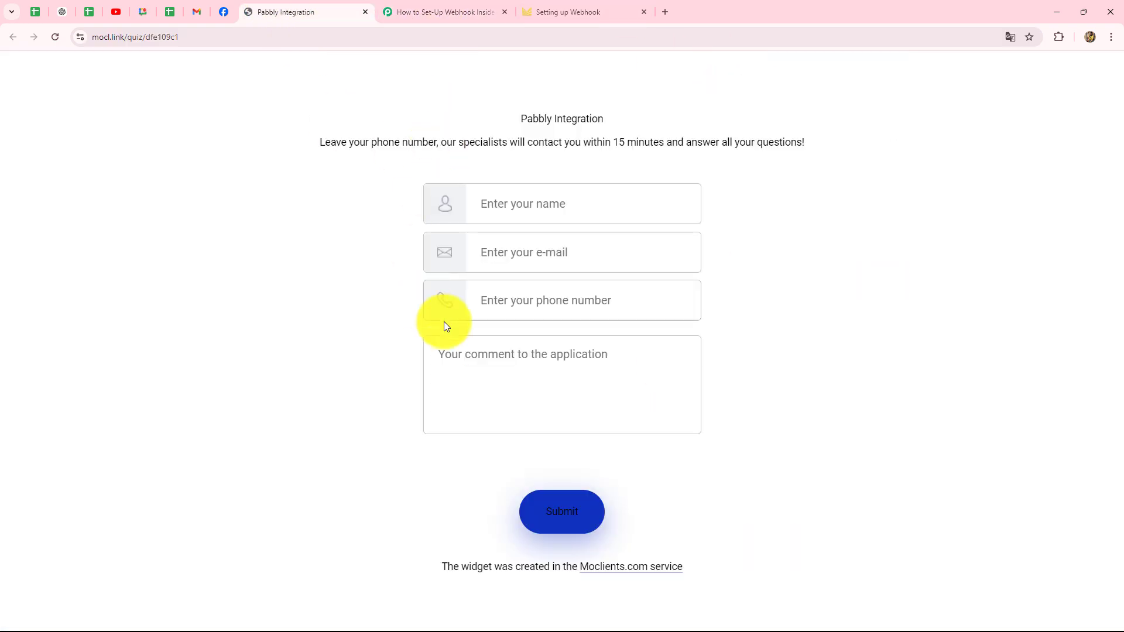
left_click(432, 12)
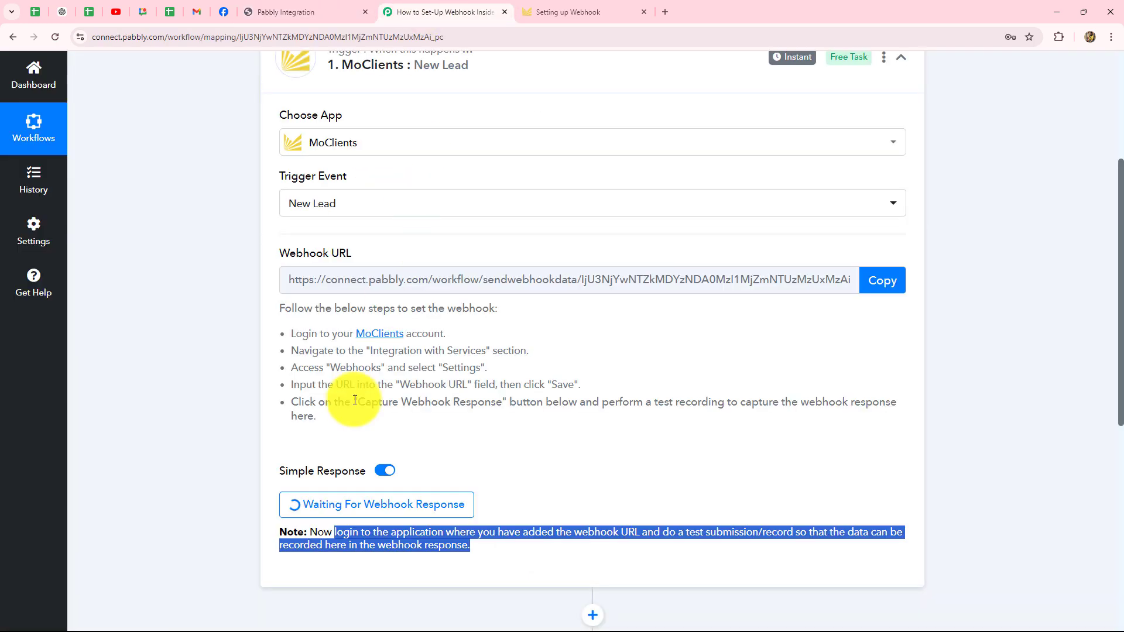
scroll(369, 398, "down", 4)
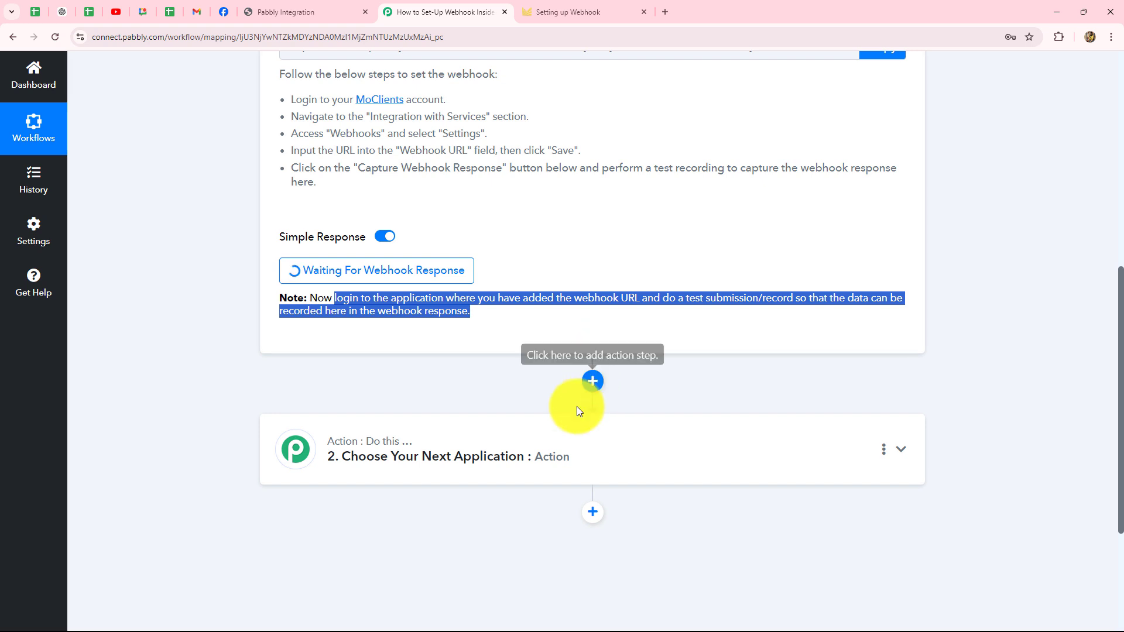
left_click(290, 12)
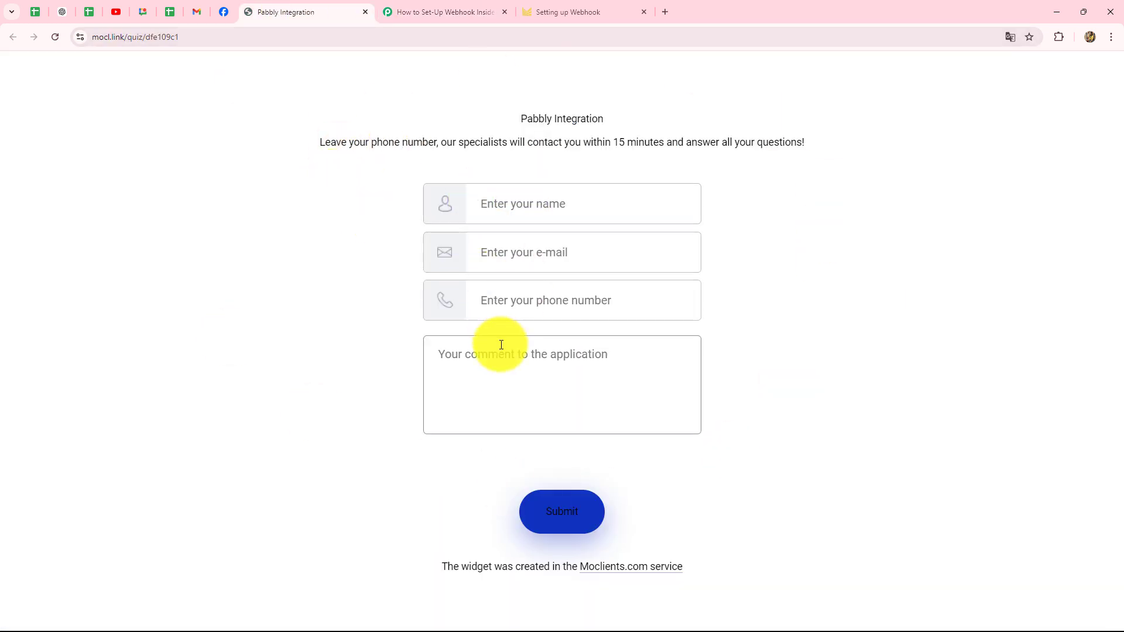
left_click(432, 14)
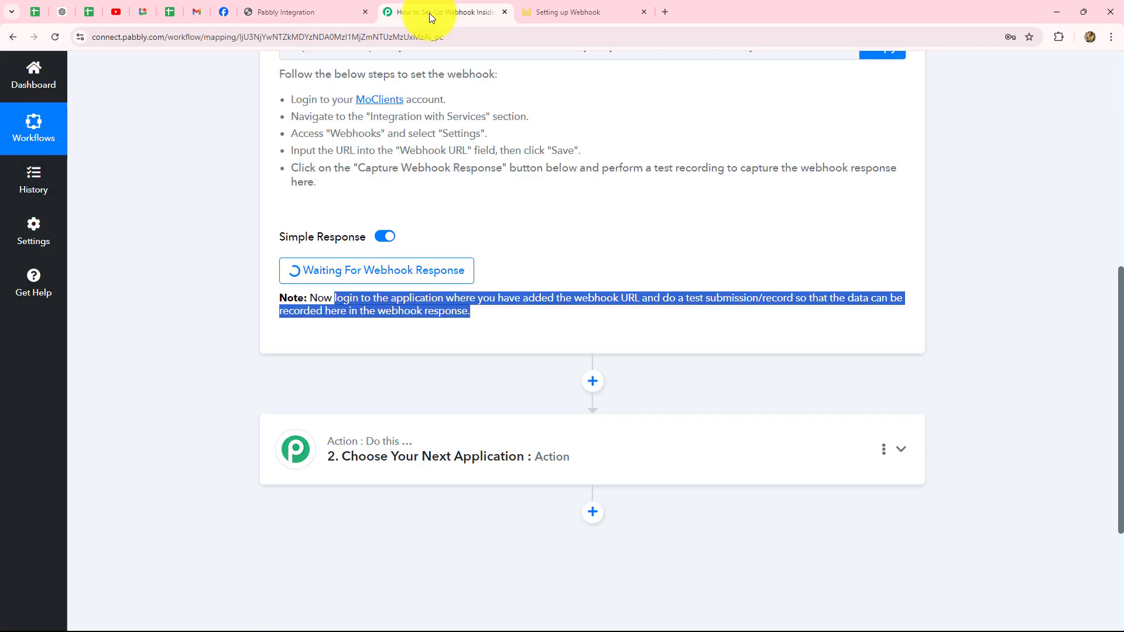
Open the Pabbly Integration lead form and fill in the test lead's name, e-mail address and phone number
left_click(325, 14)
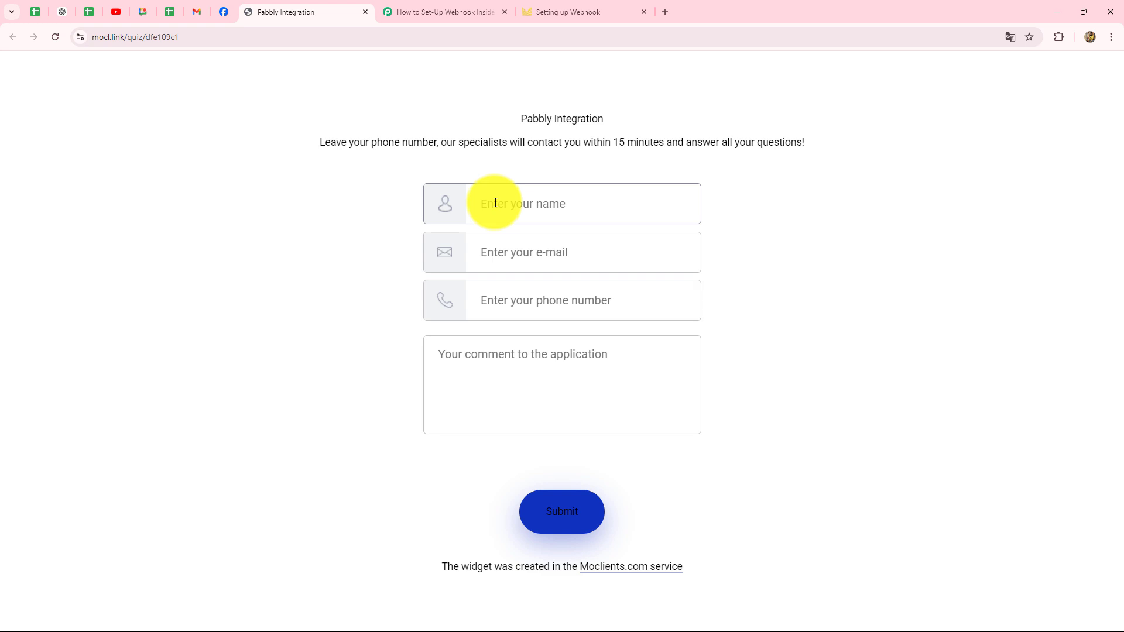
key("Caps_Lock")
type("Smart Lead")
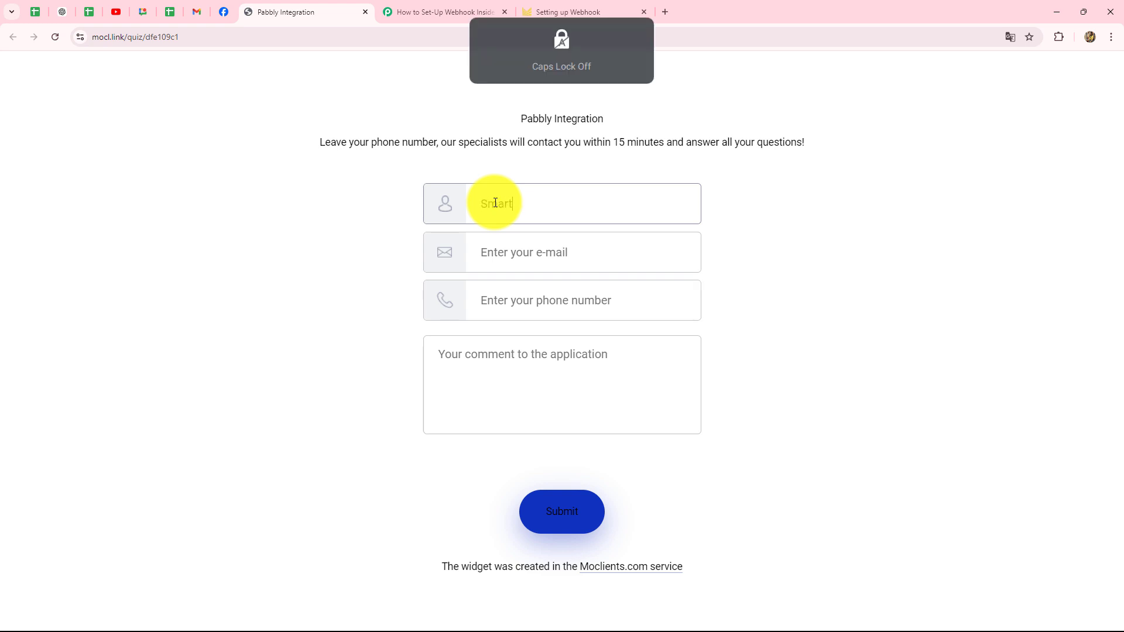
left_click(497, 262)
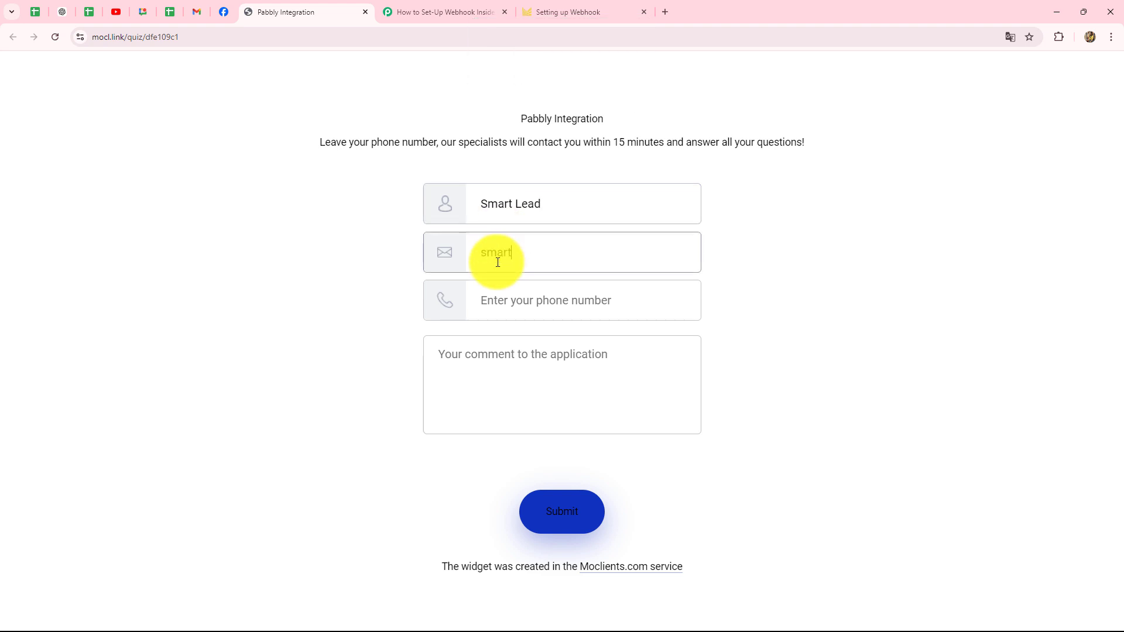
key("ctrl+v")
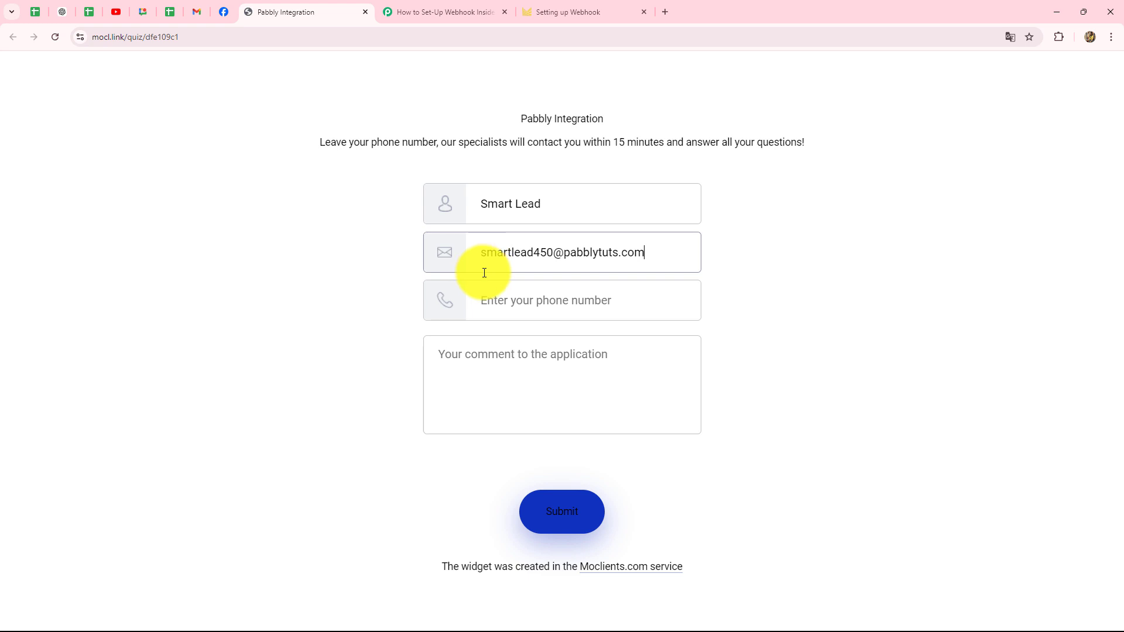
left_click(488, 299)
left_click(487, 299)
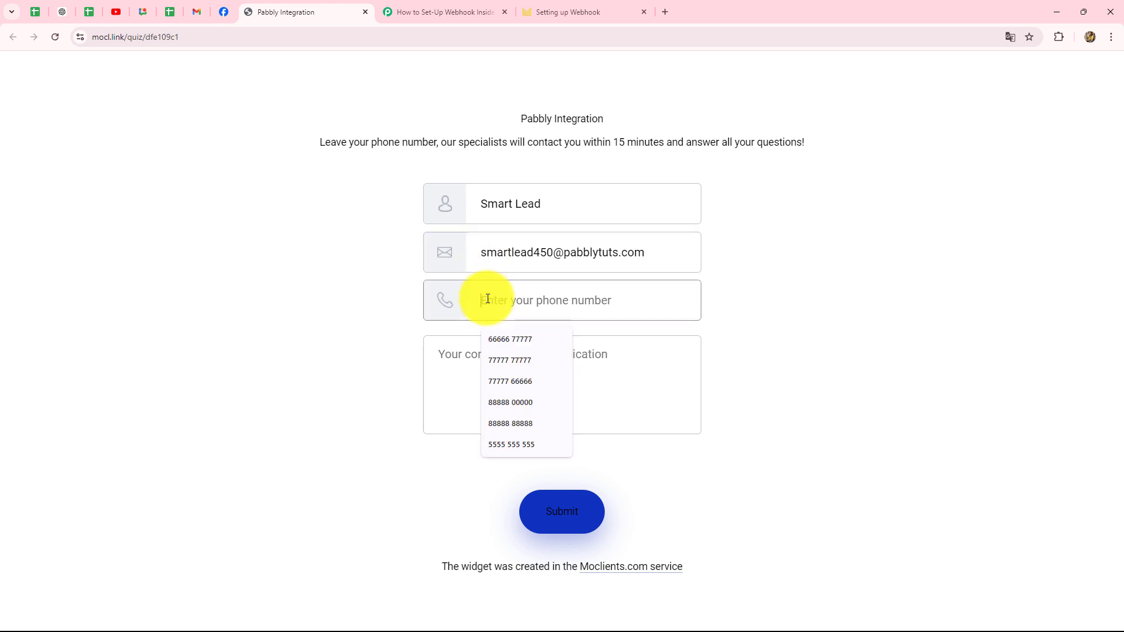
key("ctrl+v")
Add the comment "I want to organise a grand Gala Dinner . The tentative dates are 5th and 7th of November 2024." and submit the form
left_click(447, 364)
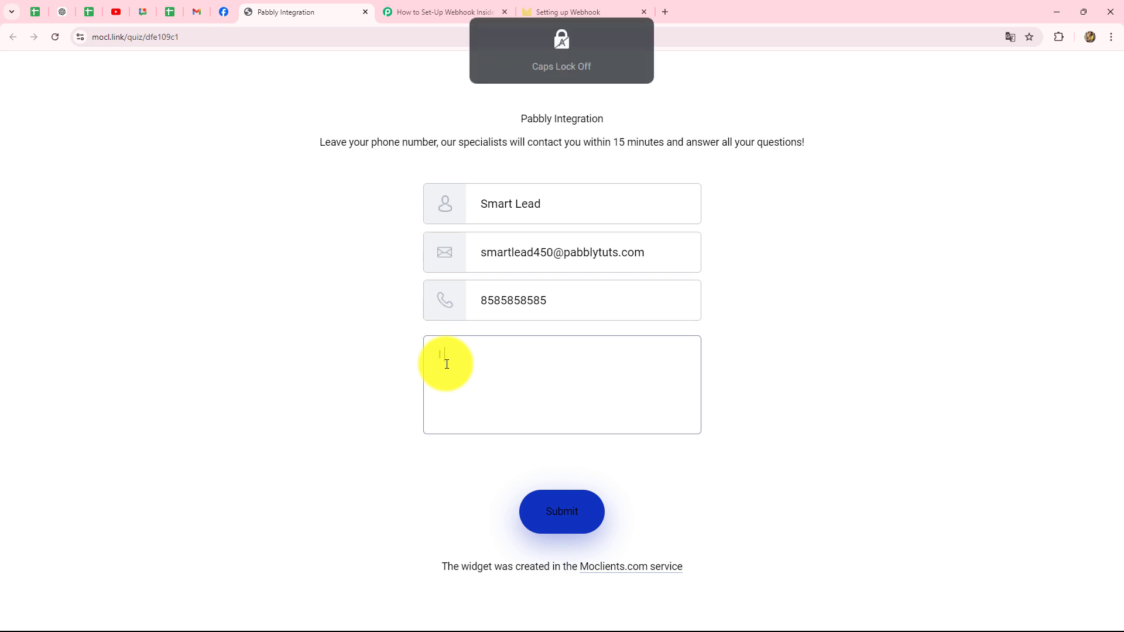
type("I want to organise a grand Gala Dinner . The tentative dates are 5th and 7th of November 2024.")
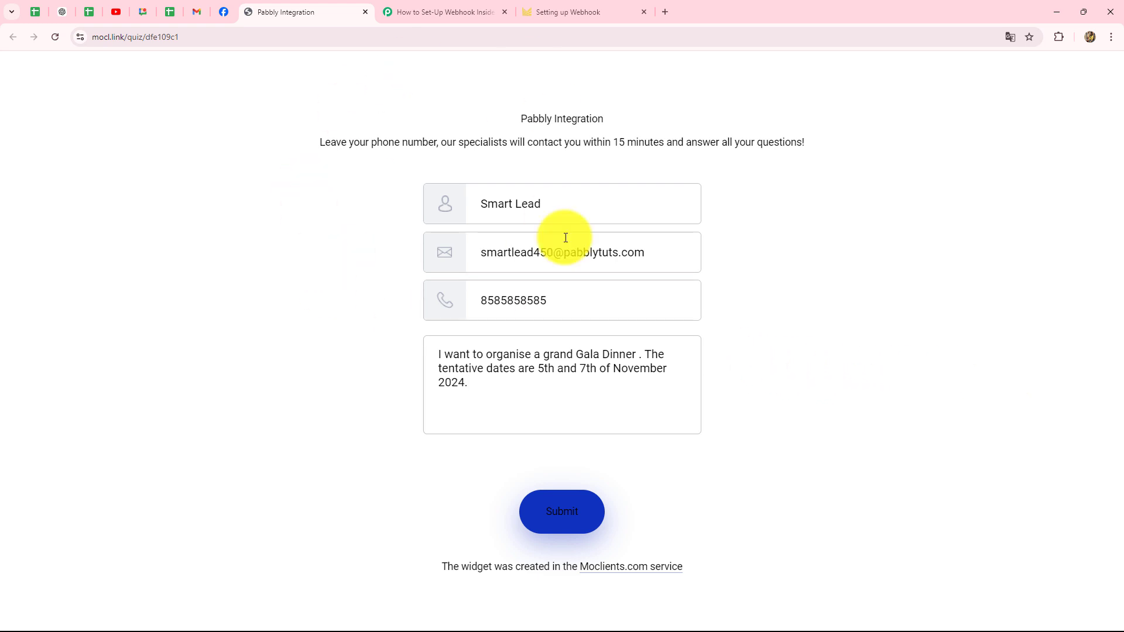
left_click(566, 518)
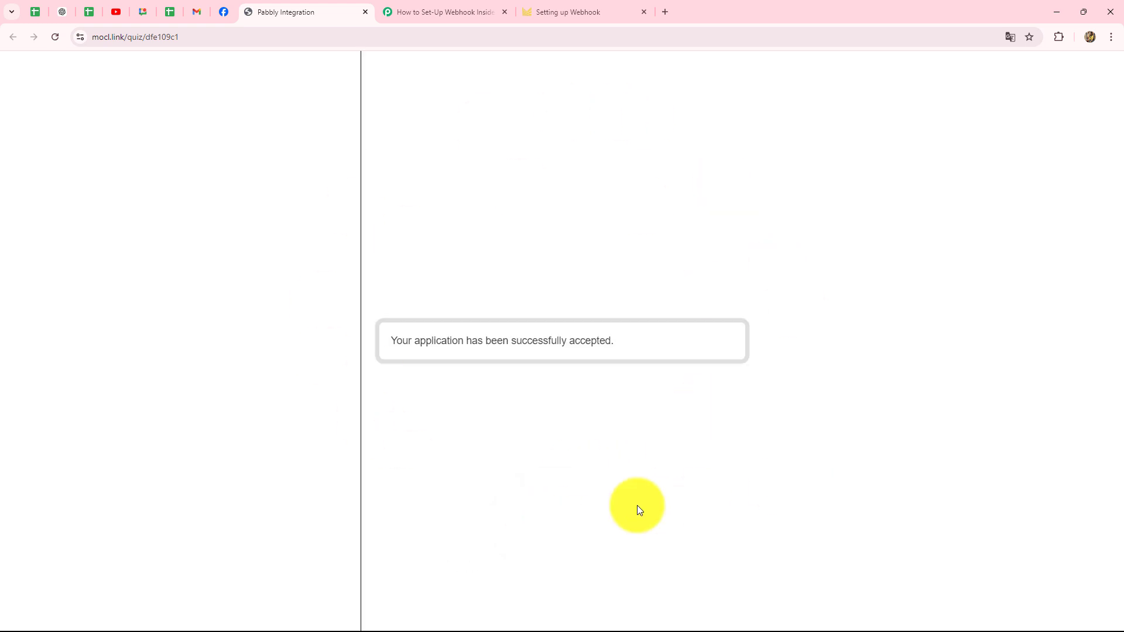
Return to the Pabbly Connect workflow and review the received response's Yandex Id, Url, Updated At and Type values
left_click(454, 6)
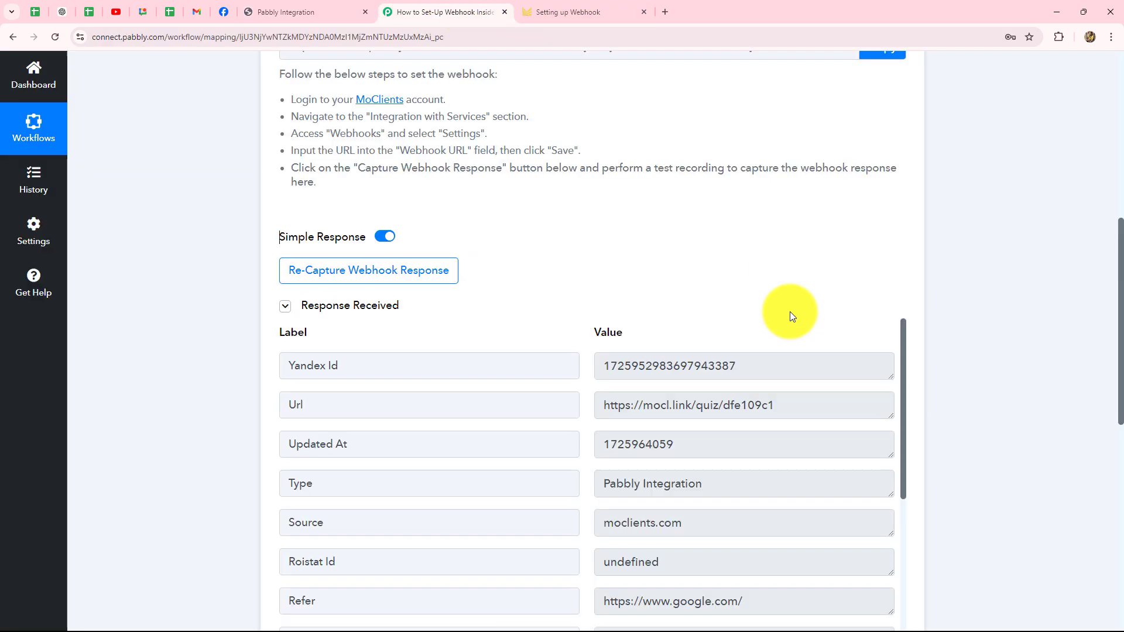
scroll(1017, 279, "down", 5)
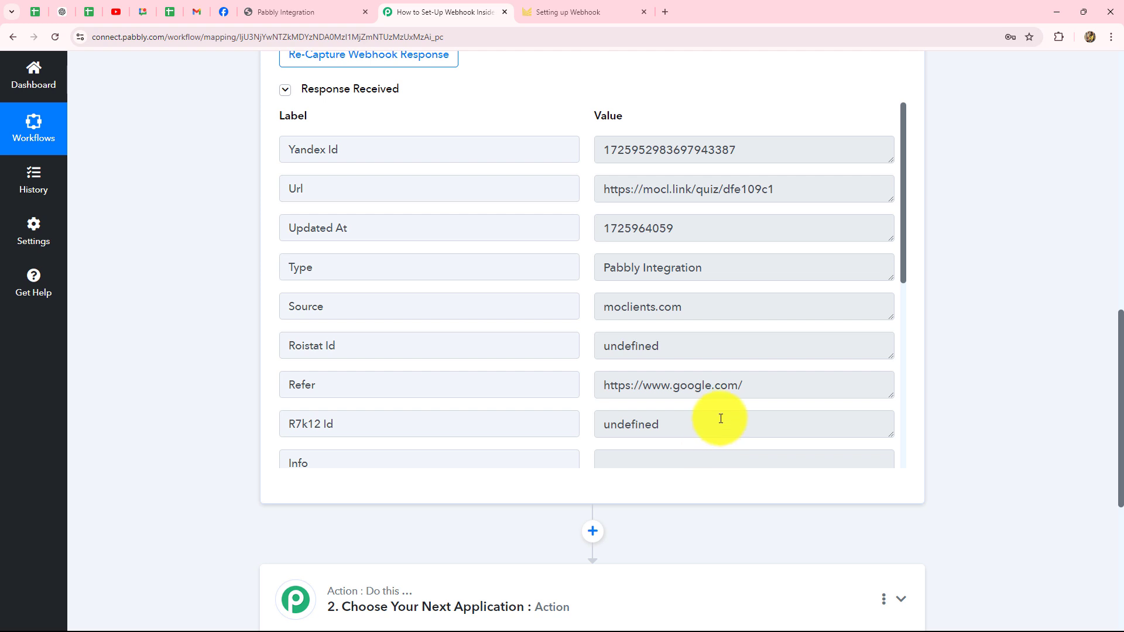
double_click(753, 150)
left_click(535, 151)
left_click_drag(808, 188, 547, 191)
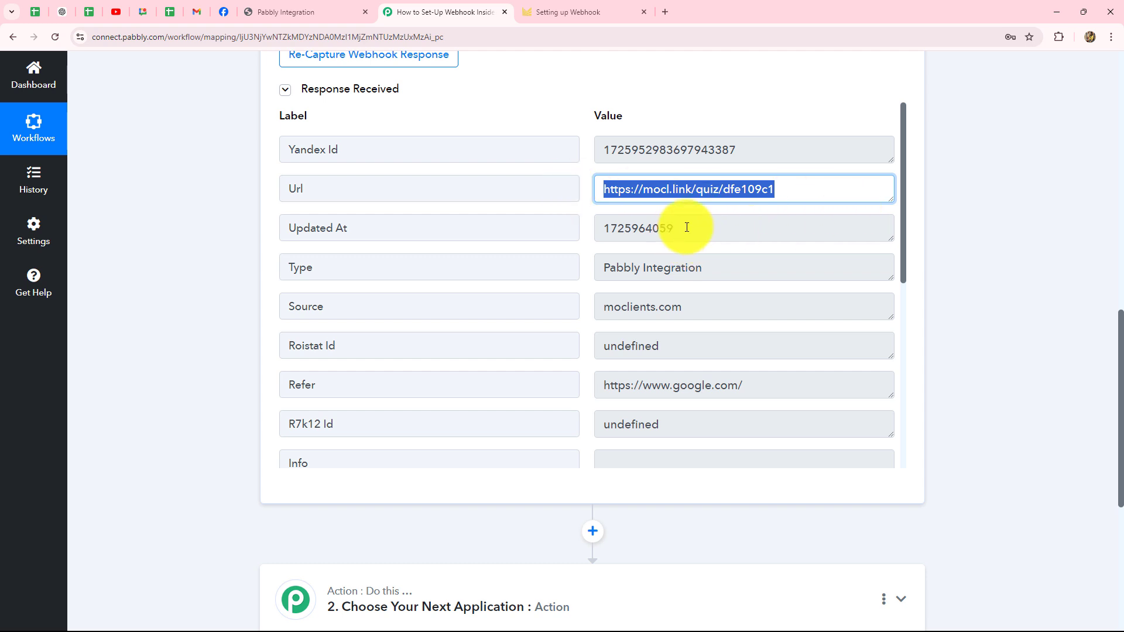
left_click(686, 258)
left_click_drag(690, 233, 583, 236)
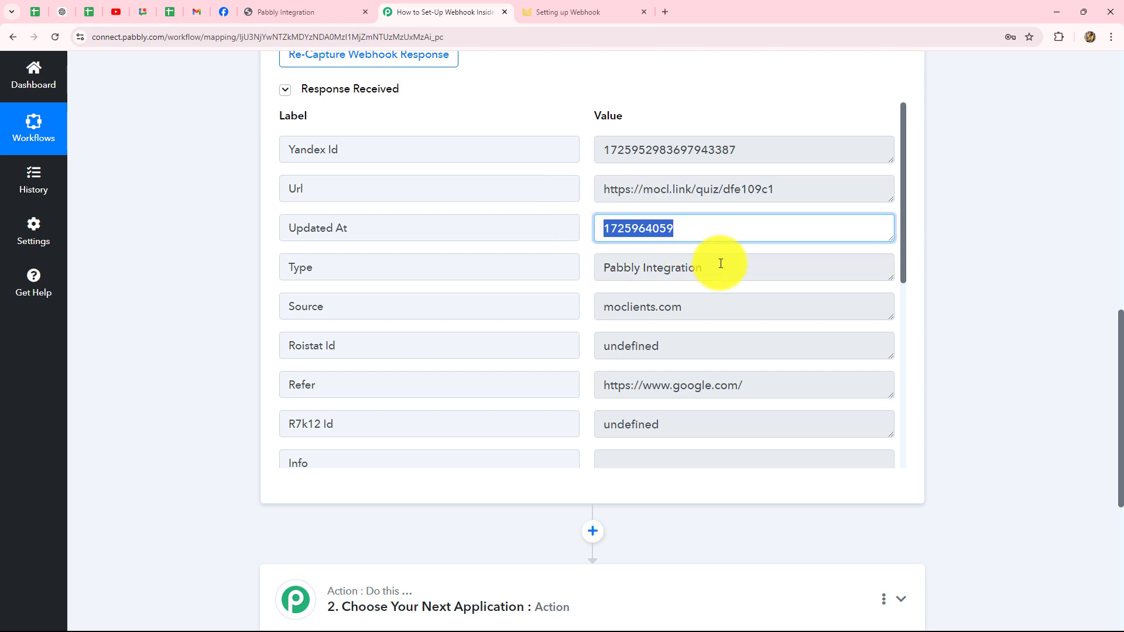
scroll(721, 263, "down", 1)
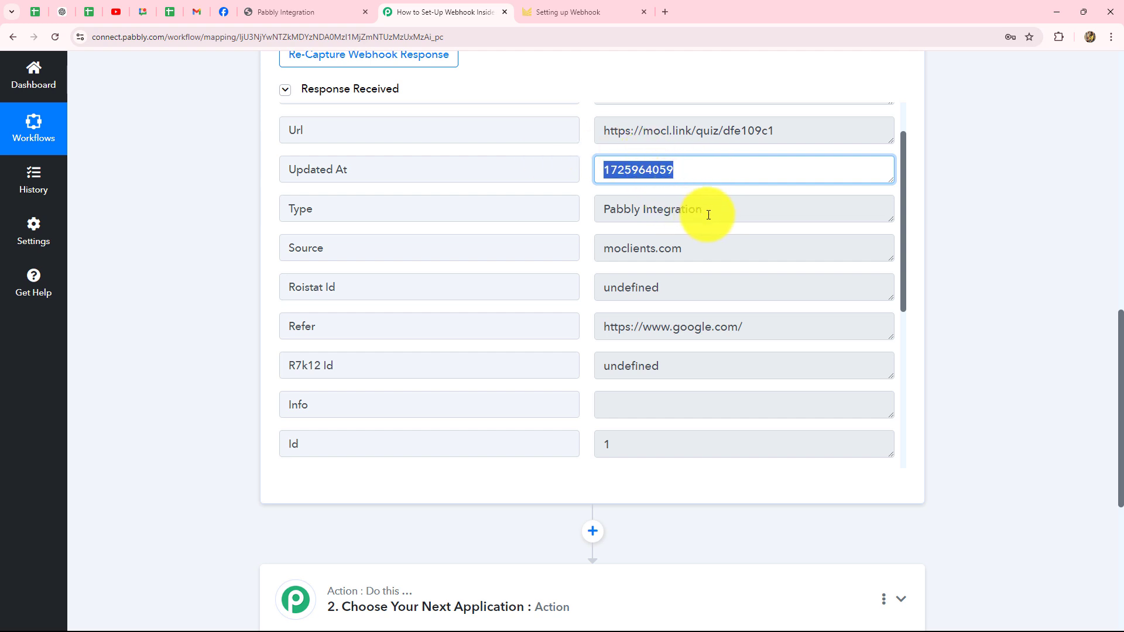
left_click_drag(712, 211, 532, 213)
scroll(591, 234, "down", 3)
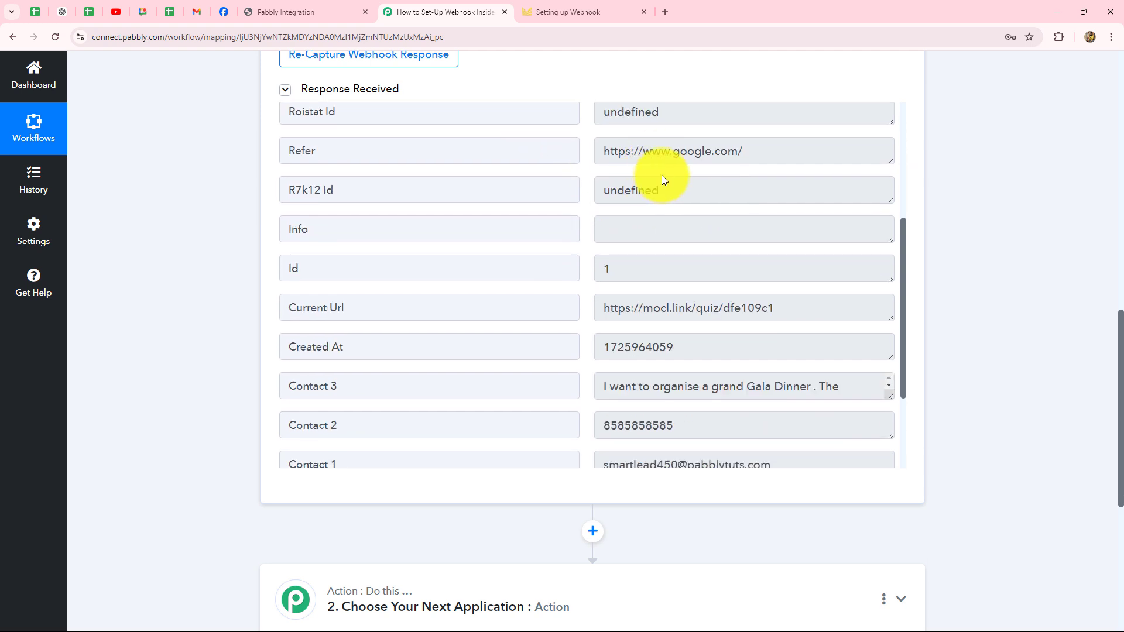
Examine the creation time, contact and comment values in the rest of the received webhook response
scroll(683, 301, "down", 2)
left_click(616, 263)
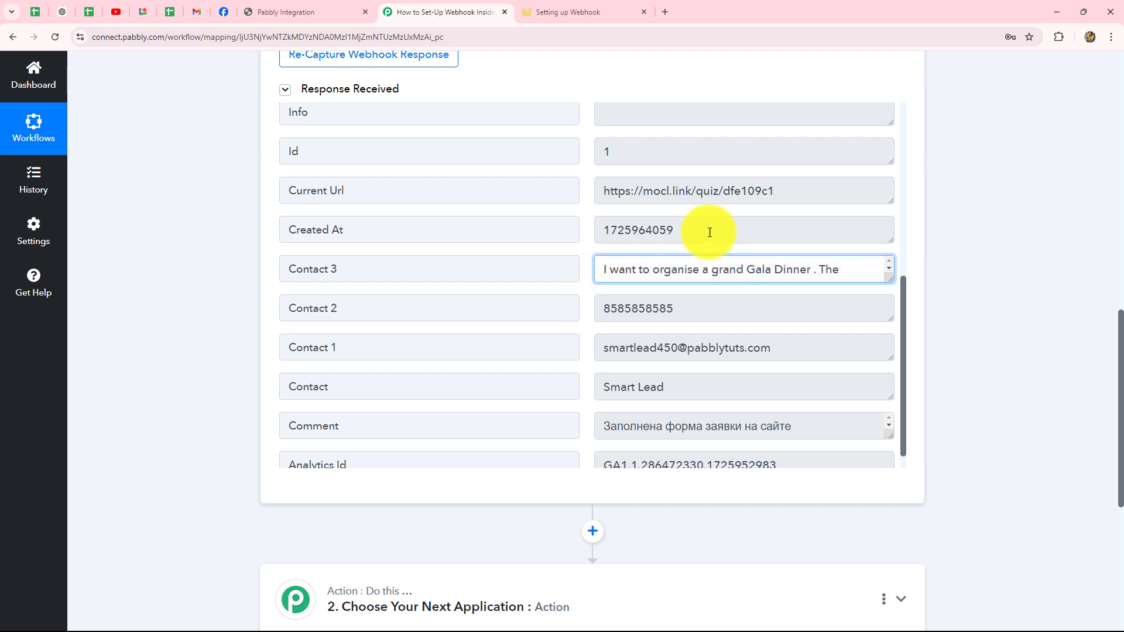
left_click_drag(710, 233, 677, 241)
left_click(563, 247)
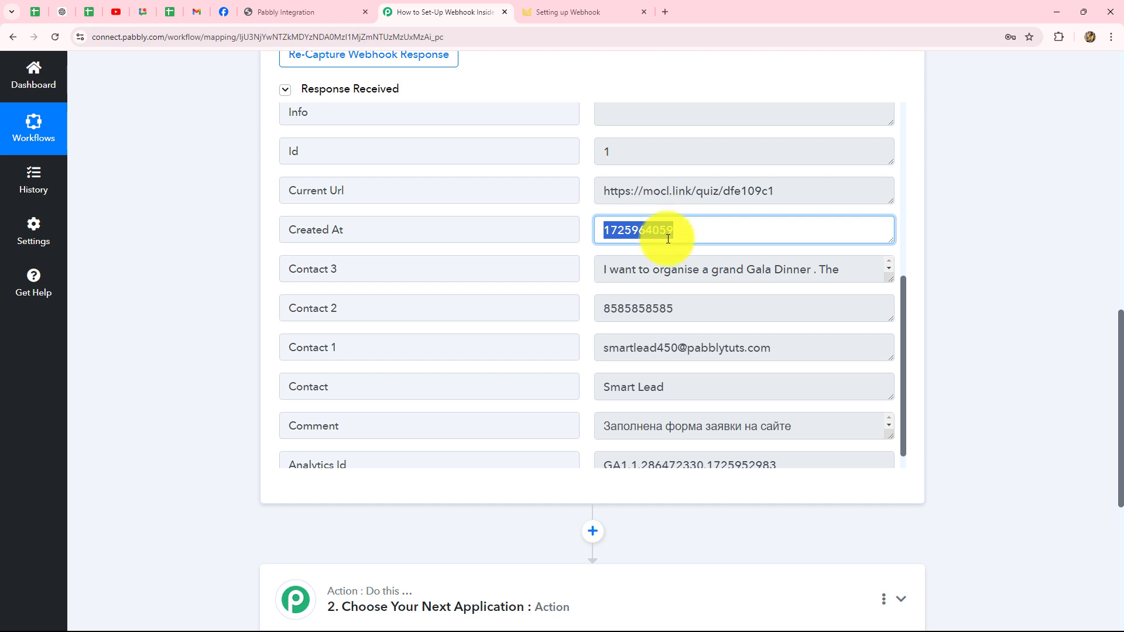
scroll(668, 239, "down", 1)
left_click_drag(594, 246, 941, 333)
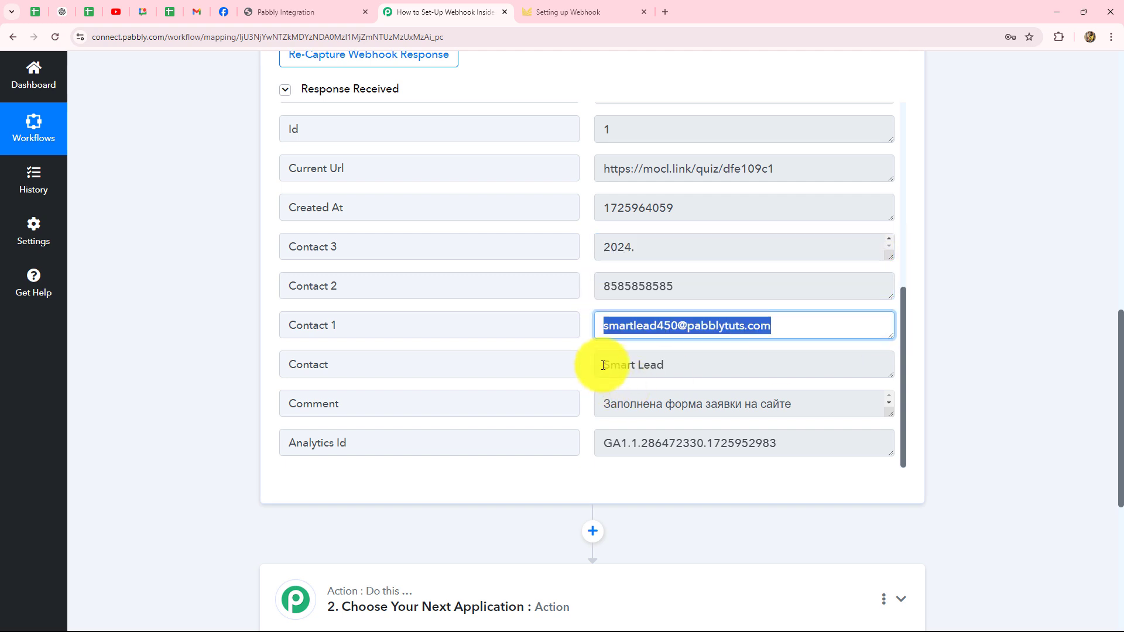
left_click_drag(595, 361, 743, 370)
scroll(741, 396, "down", 3)
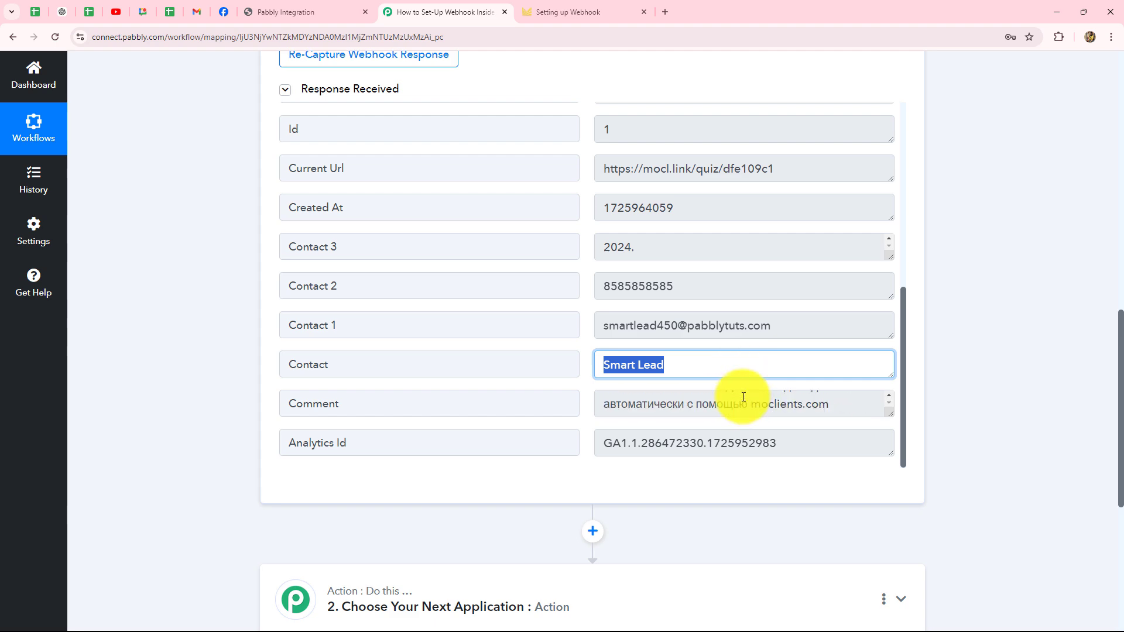
Collapse the MoClients New Lead trigger step in the workflow
scroll(856, 344, "up", 15)
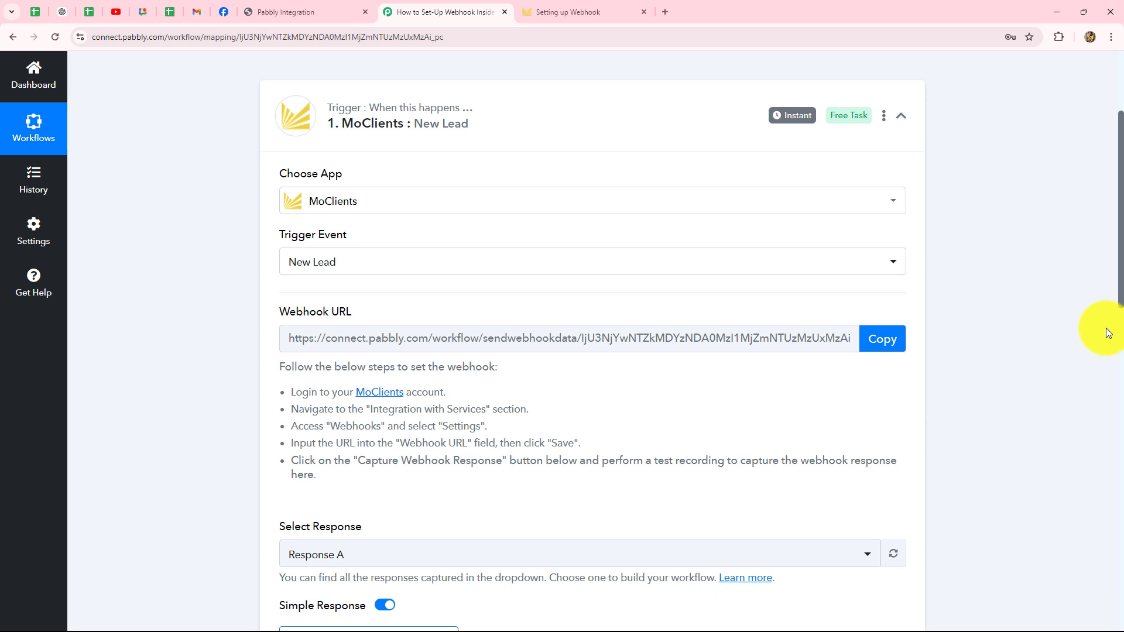
left_click(902, 117)
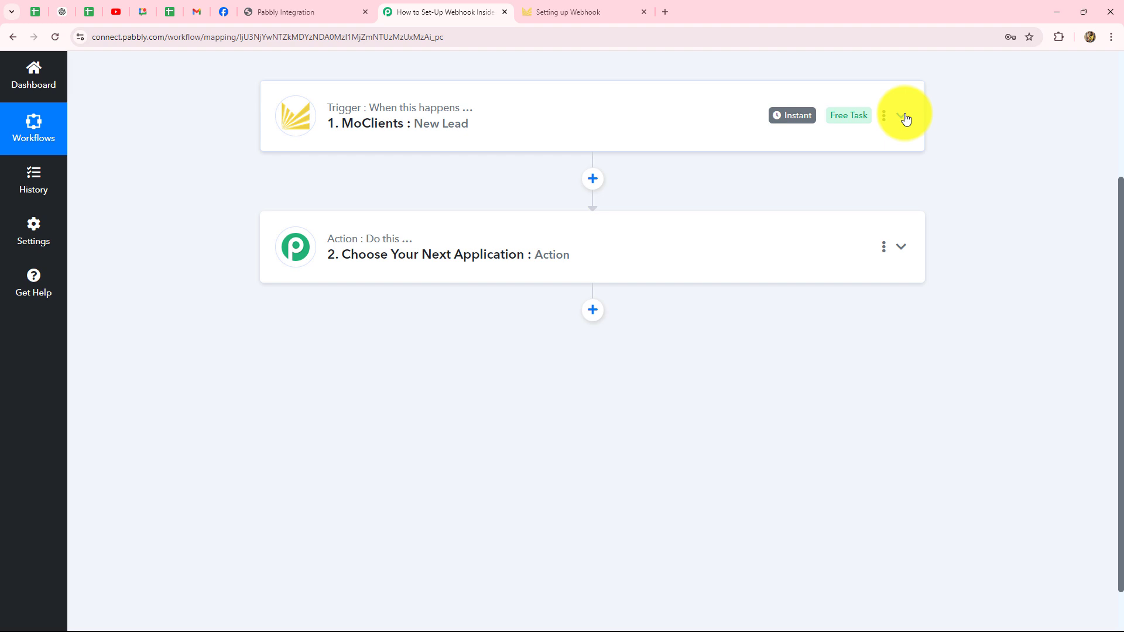
scroll(885, 198, "up", 3)
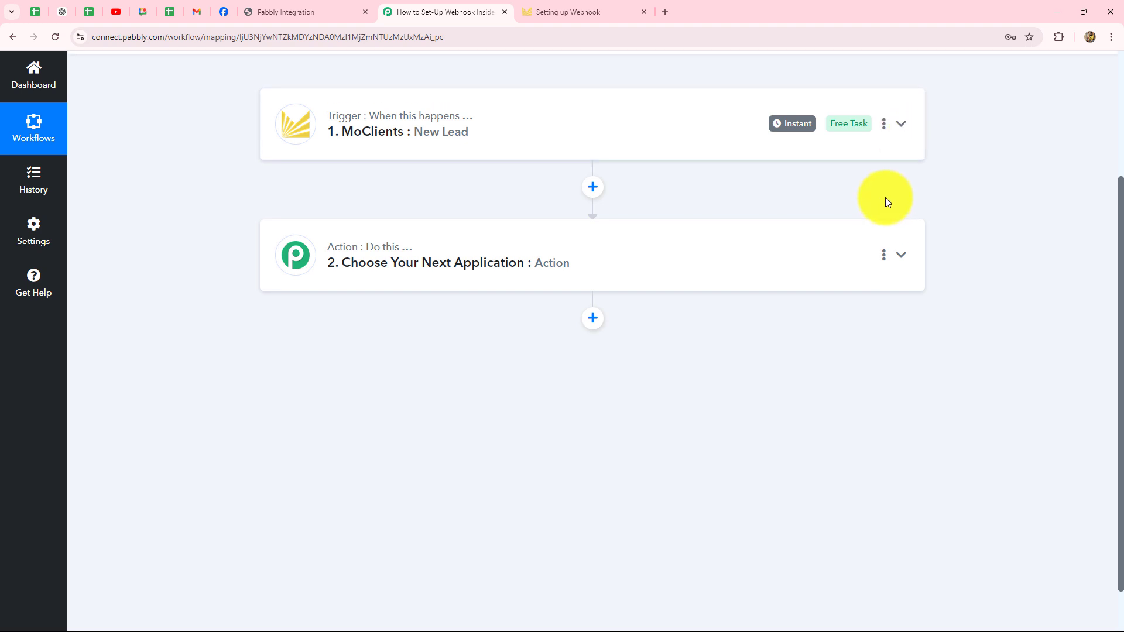